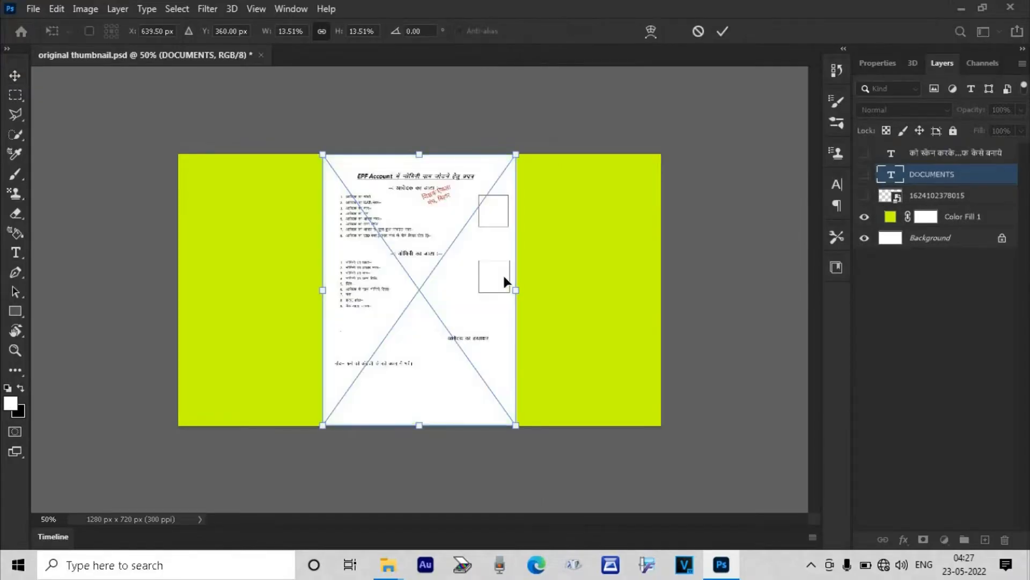
Scale the placed document page to about 8.2% and position it near the canvas's upper-left corner
{"action": "left_click_drag", "start_coordinate": [514, 290], "coordinate": [270, 243]}
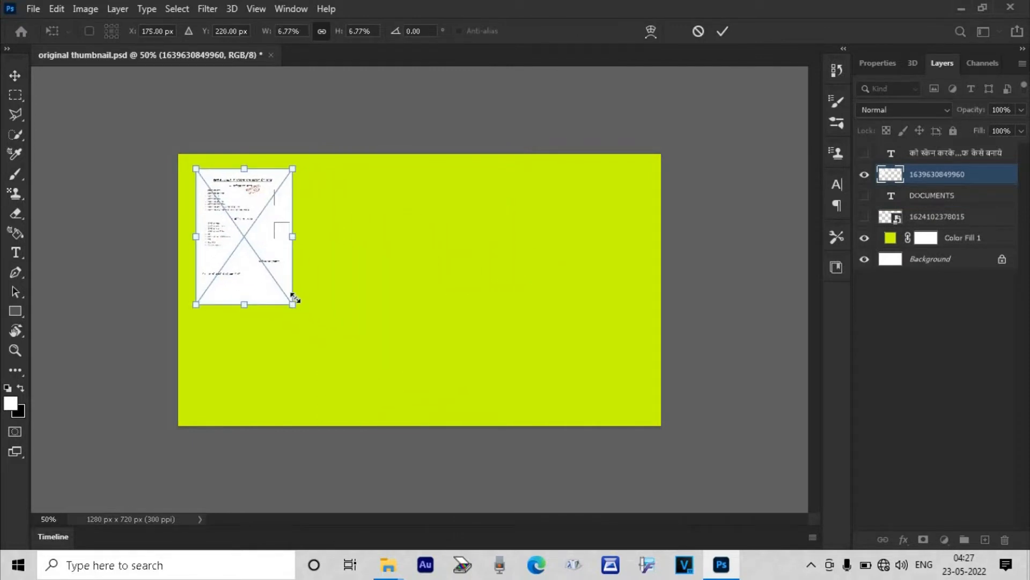
{"action": "left_click_drag", "start_coordinate": [299, 311], "coordinate": [318, 334]}
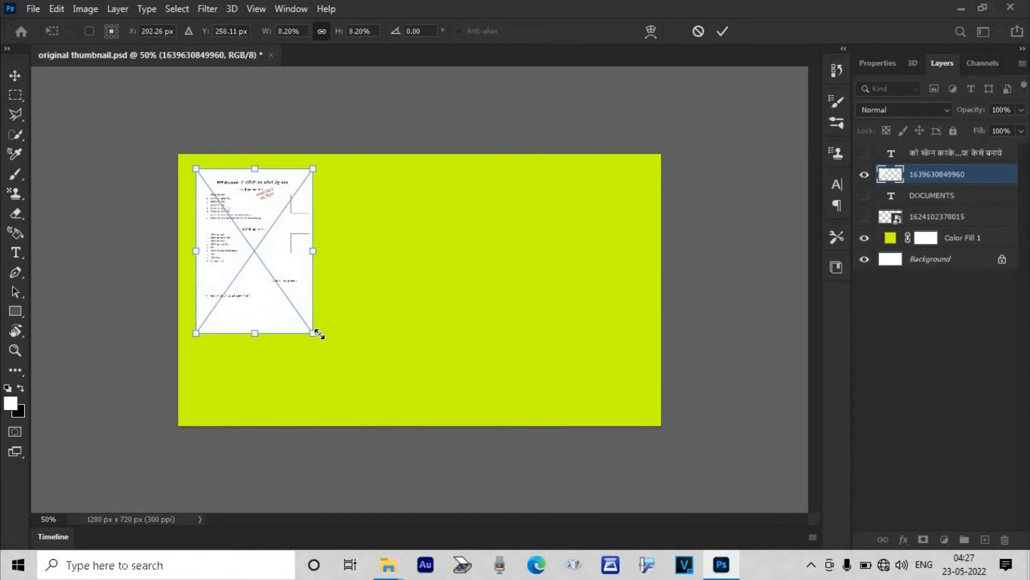
{"action": "left_click_drag", "start_coordinate": [295, 279], "coordinate": [297, 279]}
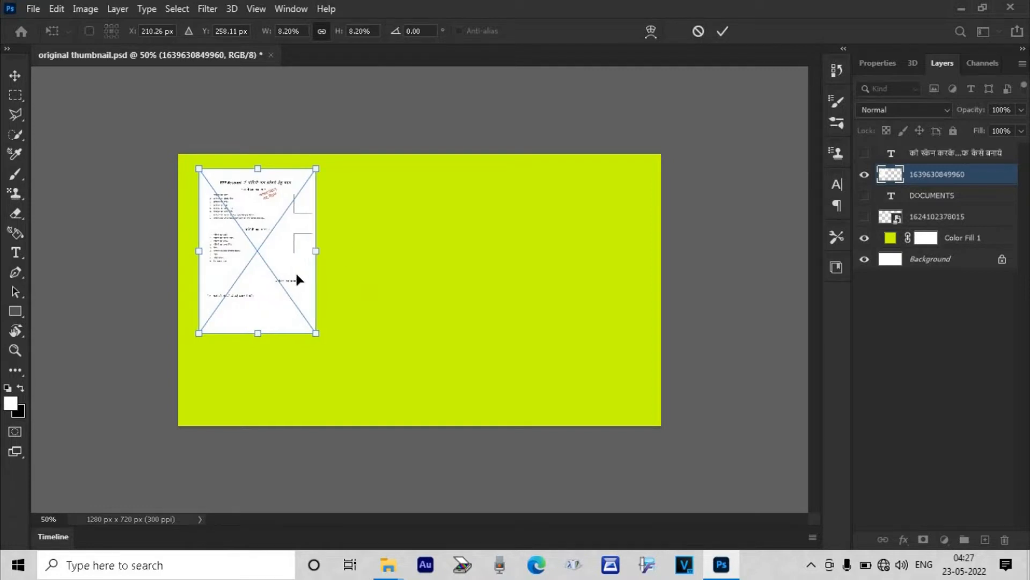
{"action": "key", "text": "Return"}
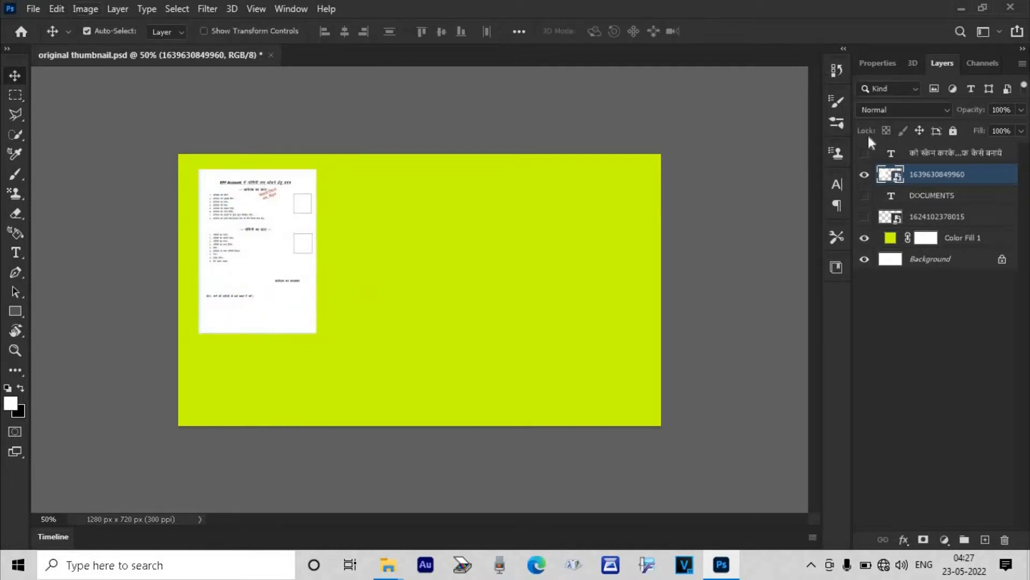
Add a black (000000) 2 px outside stroke to the document page layer
{"action": "right_click", "coordinate": [936, 172]}
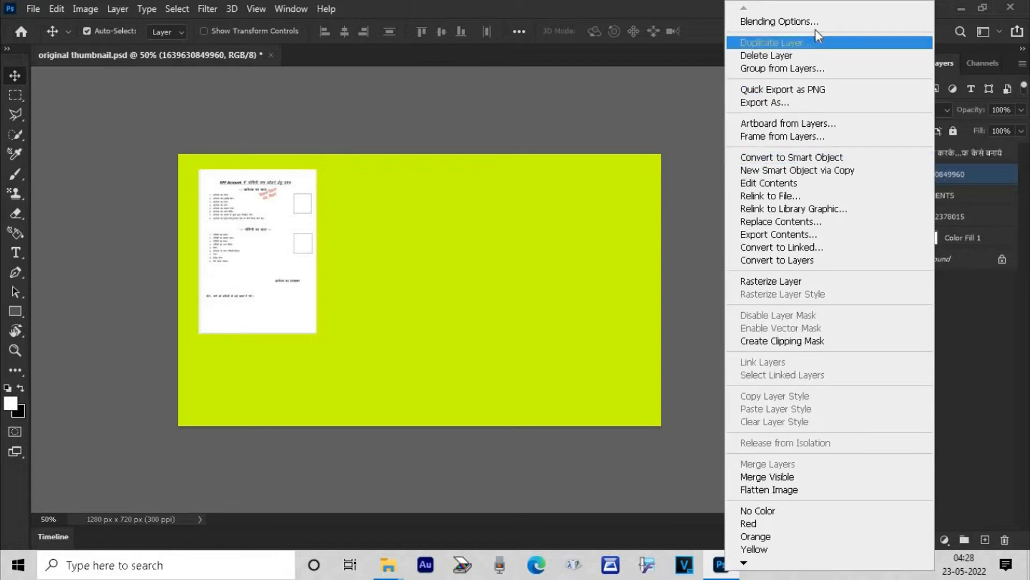
{"action": "left_click", "coordinate": [805, 21]}
{"action": "left_click_drag", "start_coordinate": [412, 182], "coordinate": [693, 125]}
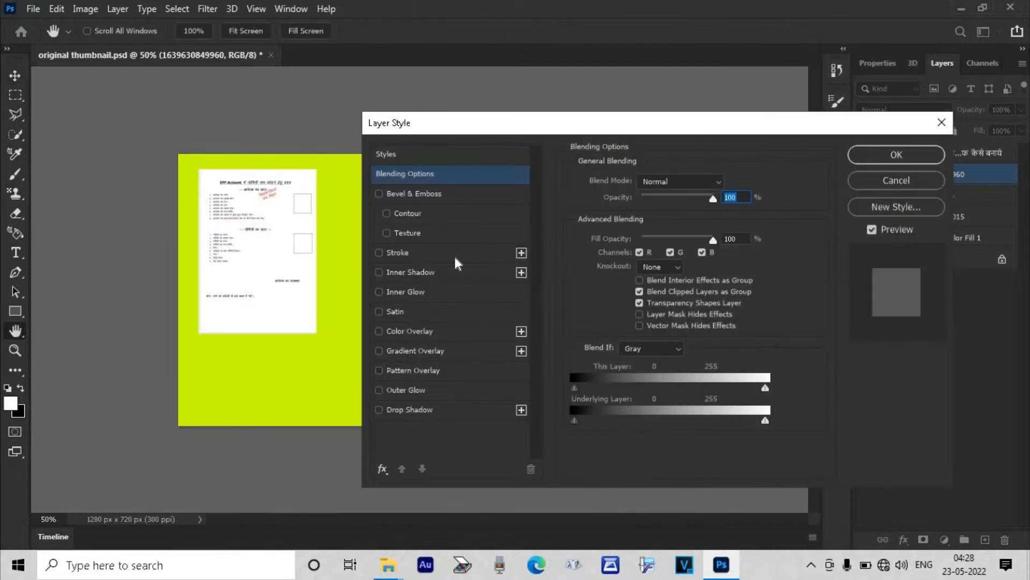
{"action": "left_click", "coordinate": [380, 251]}
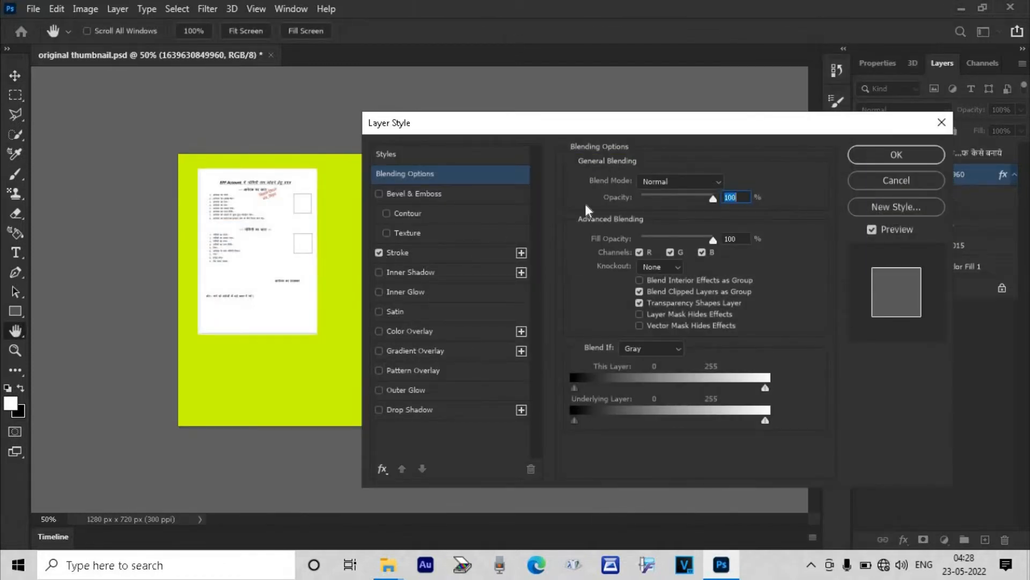
{"action": "left_click", "coordinate": [436, 257]}
{"action": "left_click", "coordinate": [607, 291]}
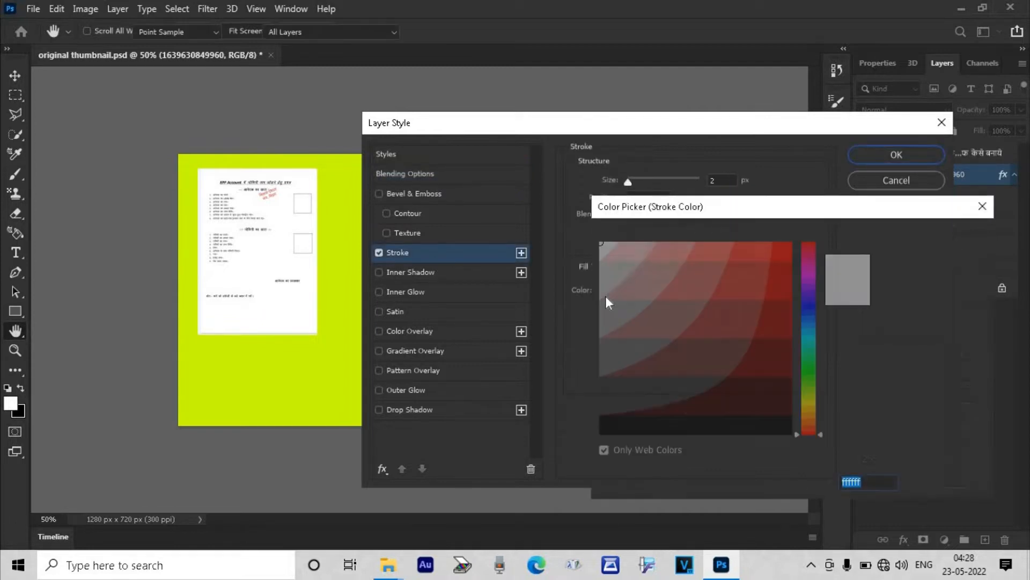
{"action": "left_click", "coordinate": [672, 426]}
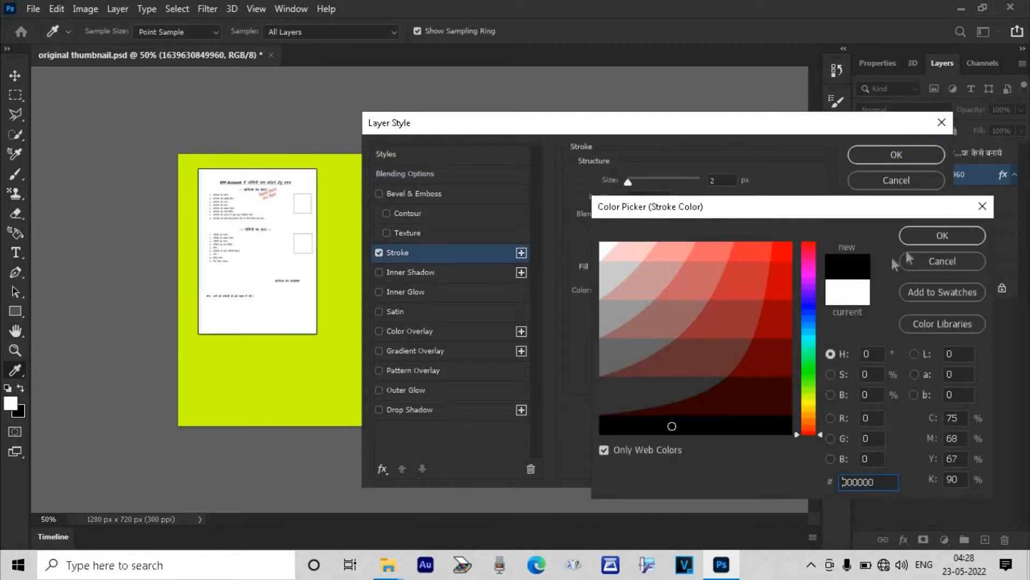
{"action": "left_click", "coordinate": [931, 234]}
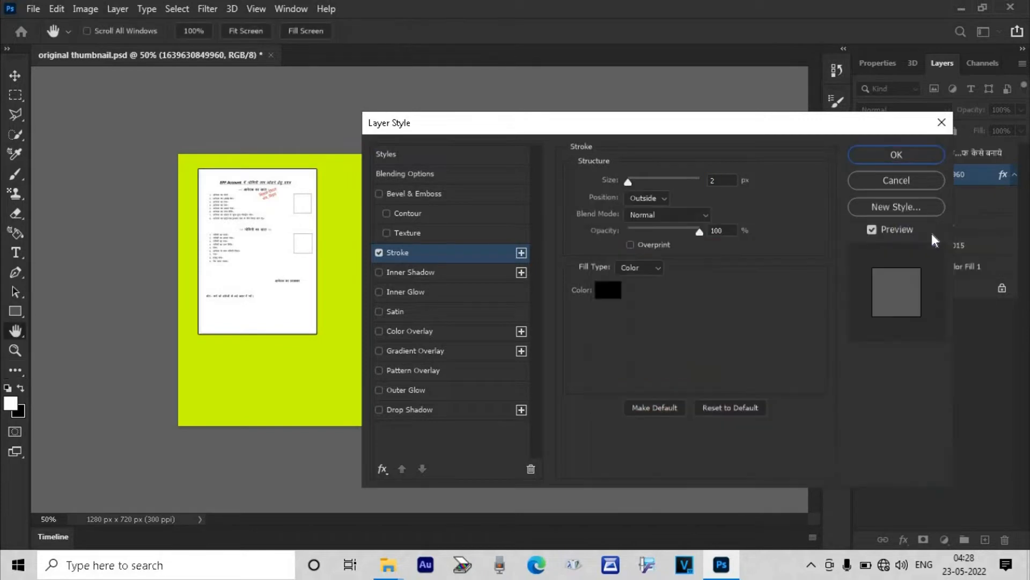
{"action": "left_click", "coordinate": [926, 151]}
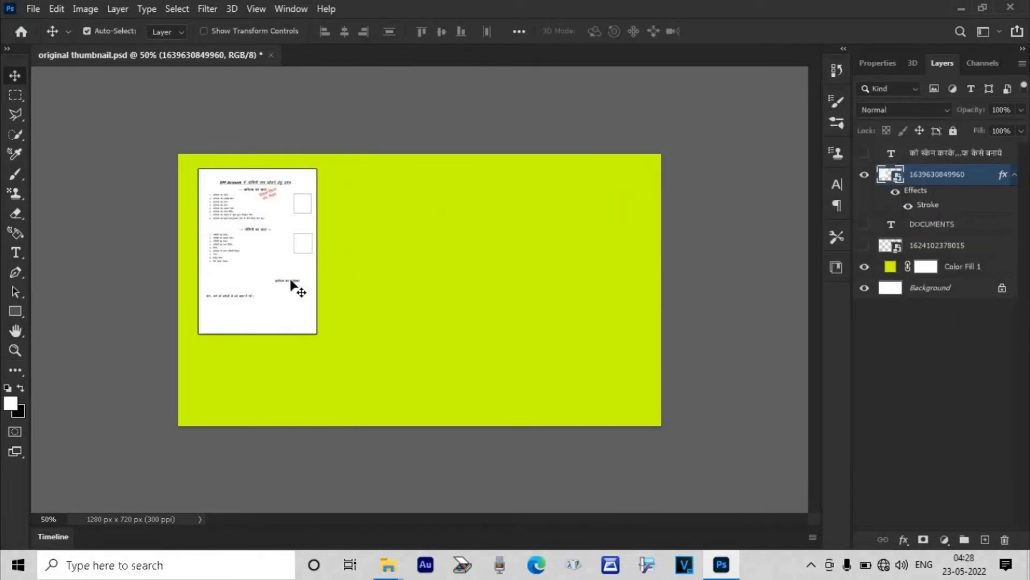
Shrink the document page to about 6.7% scale, keeping it near the canvas's upper-left corner
{"action": "left_click_drag", "start_coordinate": [291, 281], "coordinate": [420, 284]}
{"action": "key", "text": "Delete"}
{"action": "key", "text": "ctrl+t"}
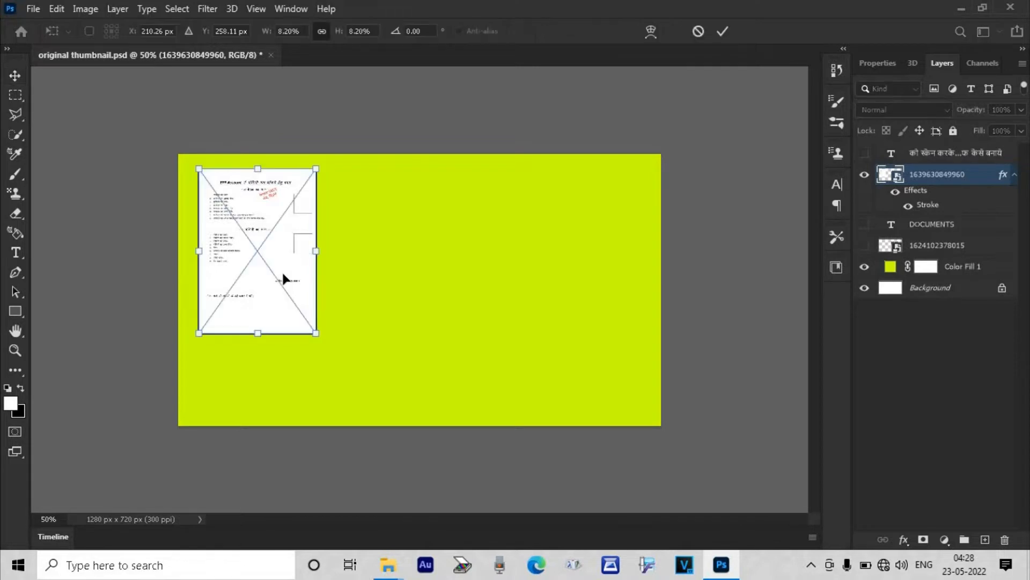
{"action": "left_click_drag", "start_coordinate": [311, 330], "coordinate": [294, 306]}
{"action": "key", "text": "Return"}
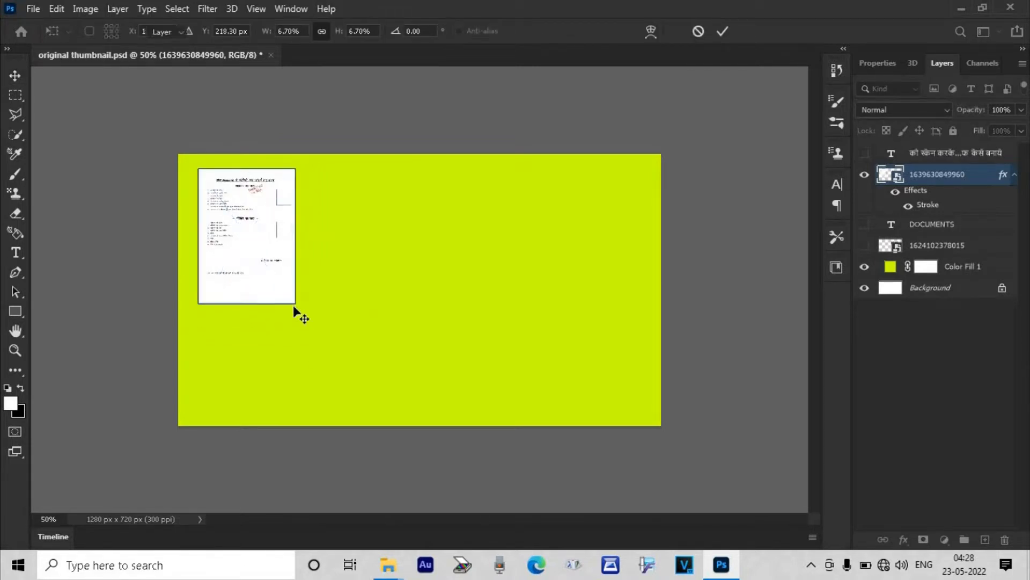
Duplicate the document page into a row of four across the upper canvas, with the rightmost copy mirrored, and deselect the layers
{"action": "left_click_drag", "start_coordinate": [274, 277], "coordinate": [585, 277]}
{"action": "key", "text": "Down"}
{"action": "key", "text": "Down"}
{"action": "key", "text": "Down"}
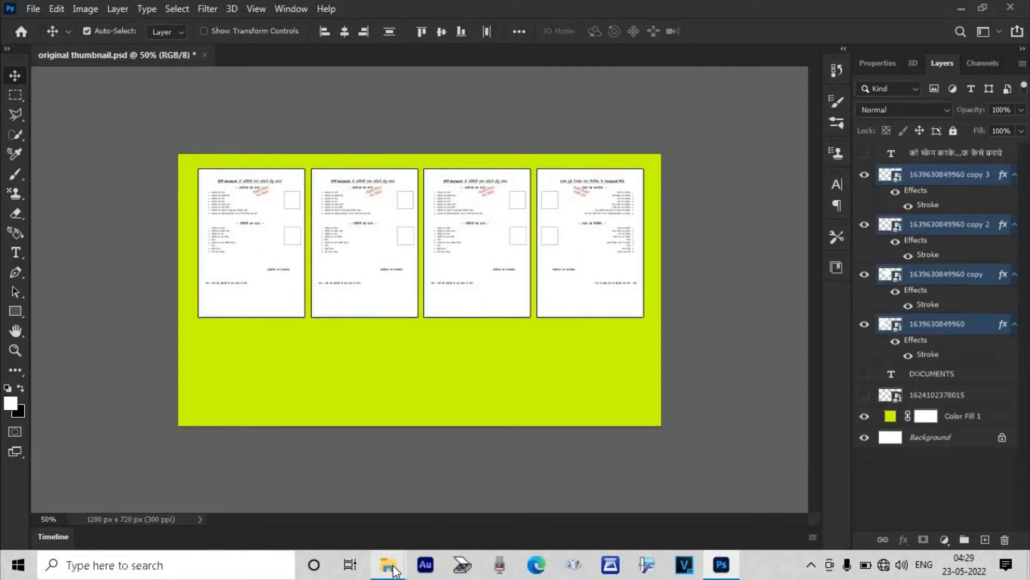
{"action": "left_click", "coordinate": [570, 492]}
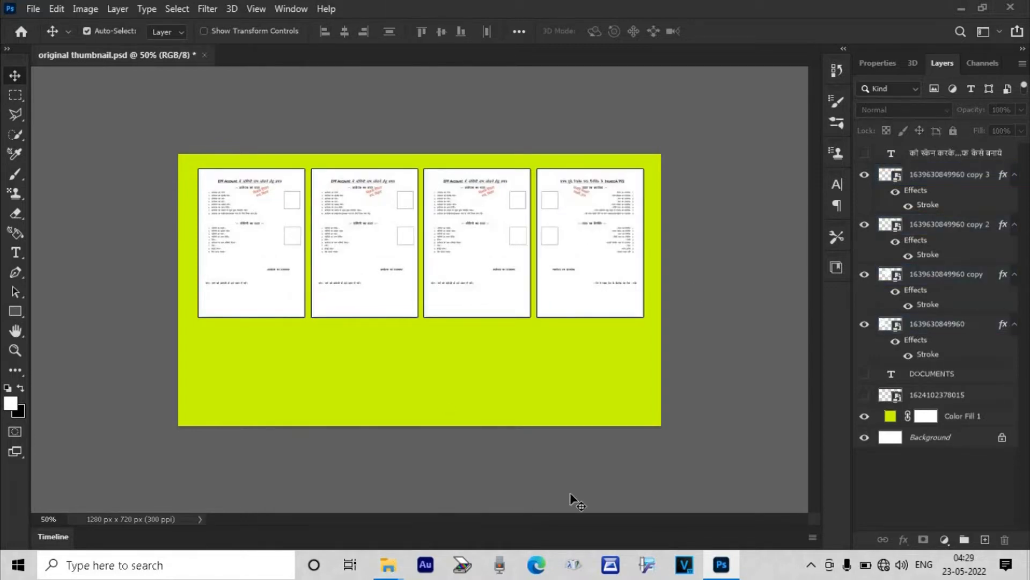
{"action": "mouse_move", "coordinate": [388, 564]}
{"action": "left_click", "coordinate": [865, 396]}
{"action": "left_click_drag", "start_coordinate": [951, 396], "coordinate": [946, 156]}
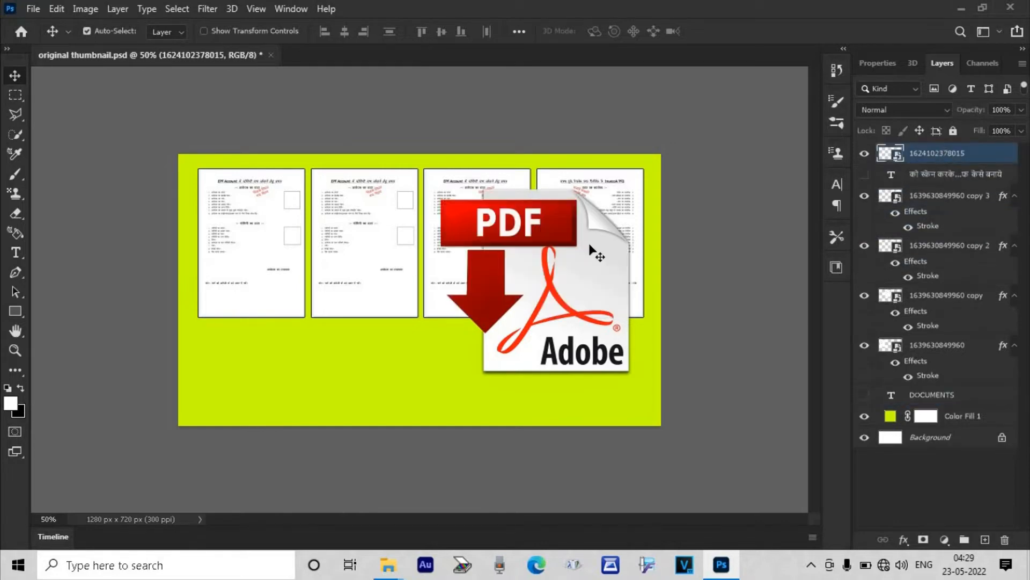
{"action": "left_click_drag", "start_coordinate": [543, 276], "coordinate": [424, 319]}
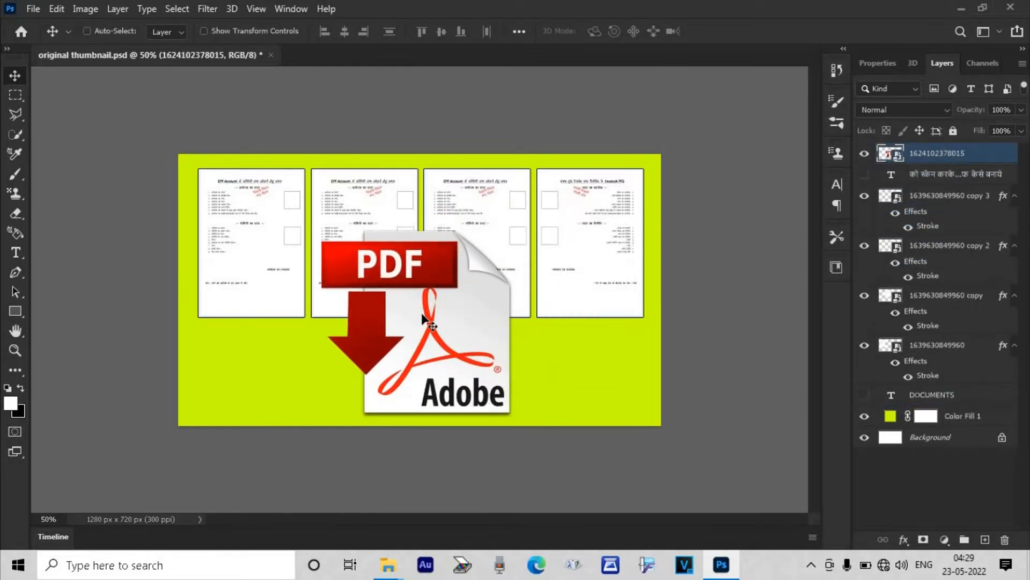
Scale the PDF icon to roughly half its size and place it in the middle, at the lower edge of the page row
{"action": "key", "text": "ctrl+t"}
{"action": "left_click_drag", "start_coordinate": [417, 226], "coordinate": [417, 317]}
{"action": "left_click_drag", "start_coordinate": [427, 367], "coordinate": [419, 351]}
{"action": "key", "text": "Return"}
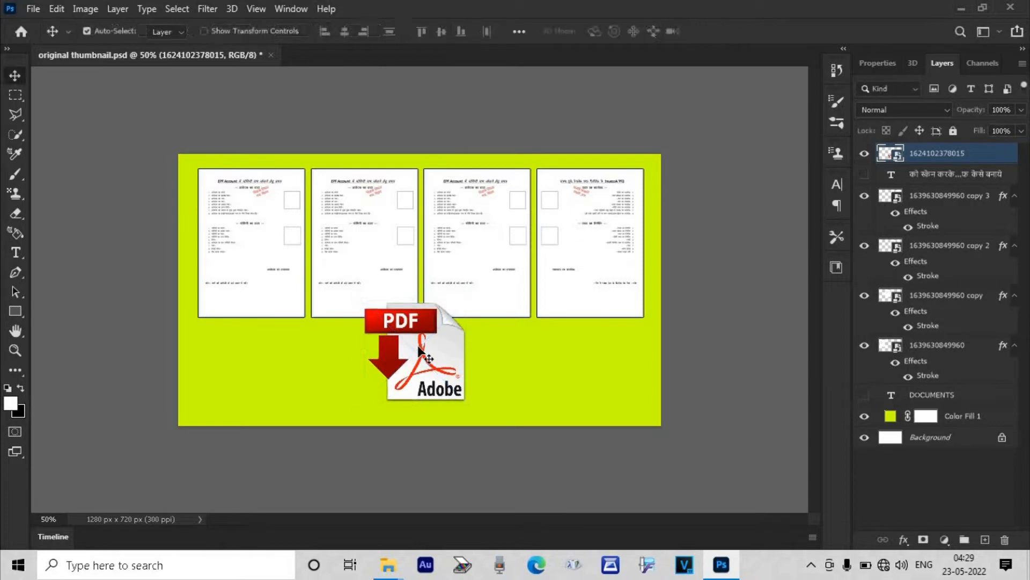
{"action": "left_click_drag", "start_coordinate": [425, 352], "coordinate": [424, 352]}
Move the third and fourth document pages beneath the first two to form a two-by-two grid
{"action": "left_click", "coordinate": [398, 273]}
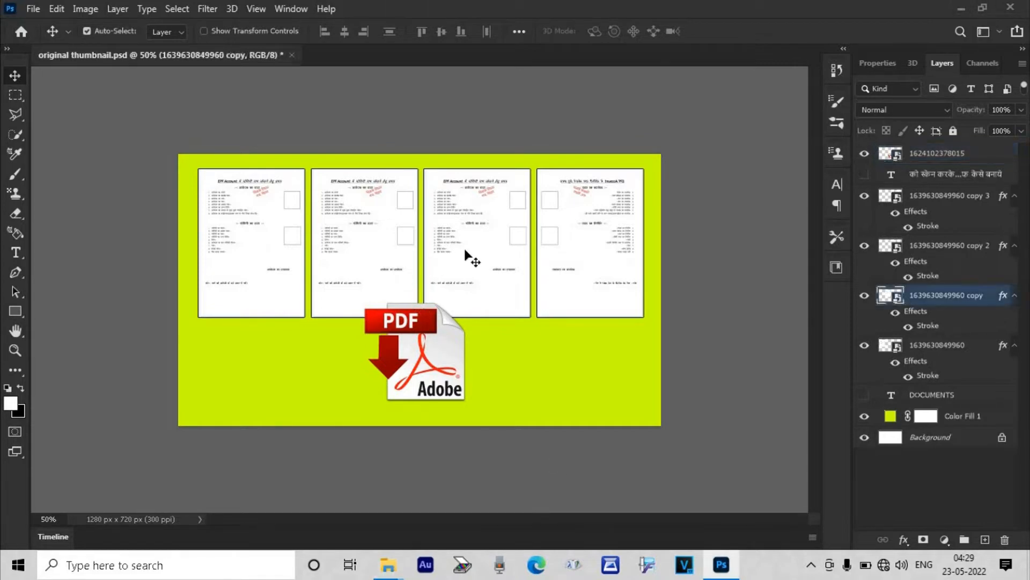
{"action": "left_click", "coordinate": [470, 252]}
{"action": "left_click_drag", "start_coordinate": [471, 256], "coordinate": [244, 415]}
{"action": "left_click_drag", "start_coordinate": [589, 223], "coordinate": [360, 379]}
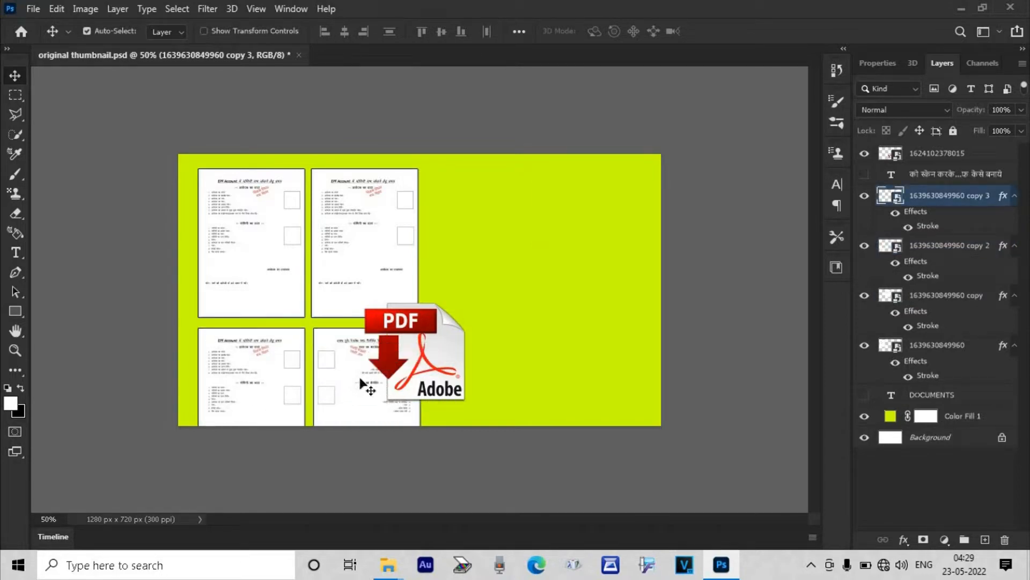
Scale the four document page layers together to about 77.5% to fit the canvas height
{"action": "left_click", "coordinate": [933, 344]}
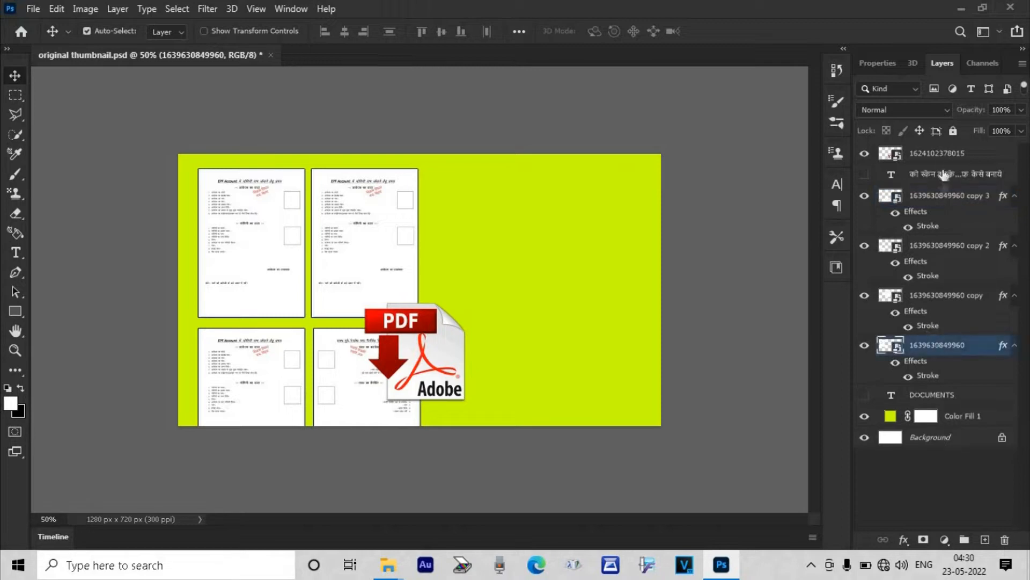
{"action": "left_click", "coordinate": [945, 196], "text": "shift"}
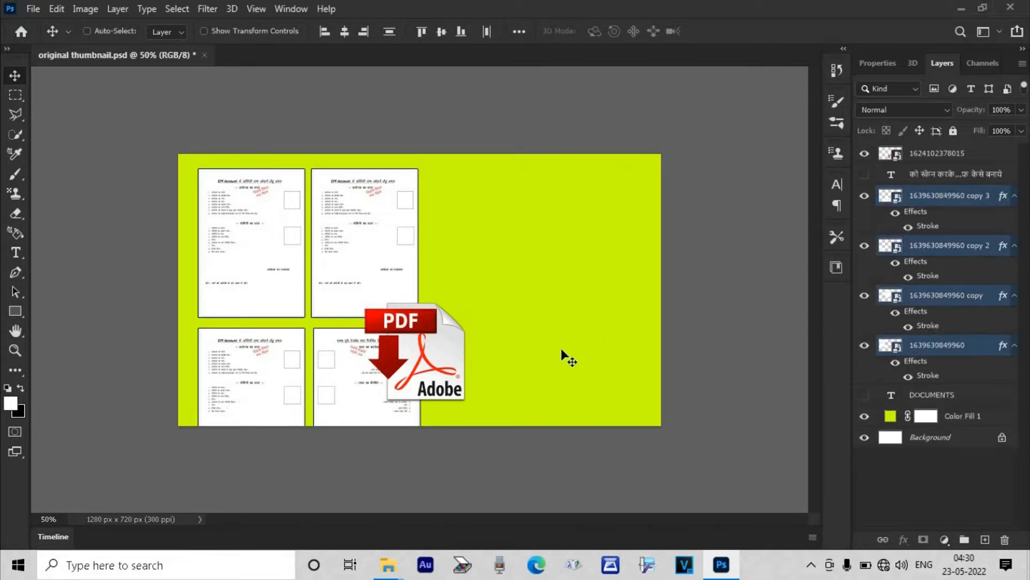
{"action": "key", "text": "ctrl+t"}
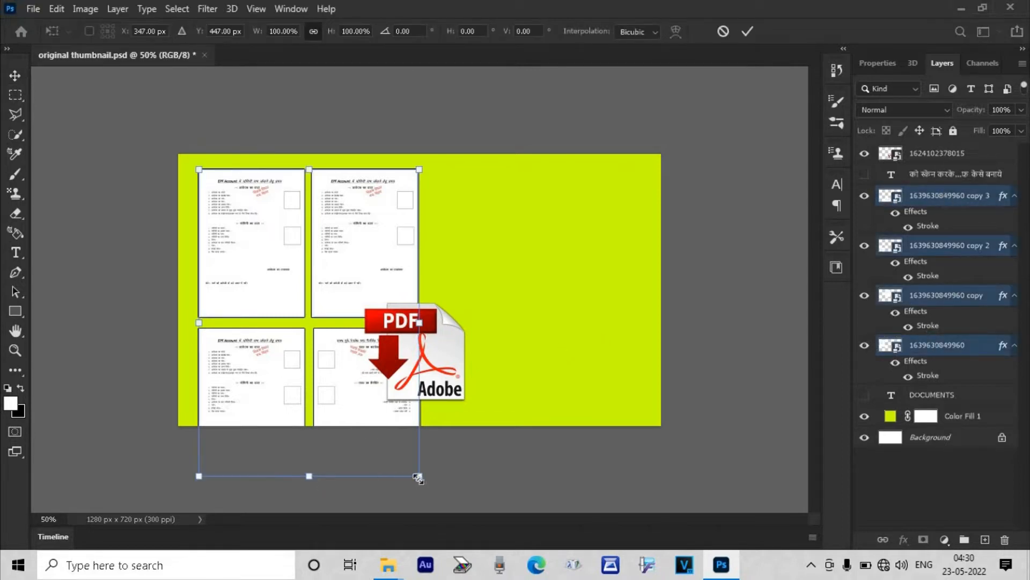
{"action": "left_click_drag", "start_coordinate": [409, 464], "coordinate": [363, 417]}
{"action": "left_click_drag", "start_coordinate": [340, 345], "coordinate": [337, 344]}
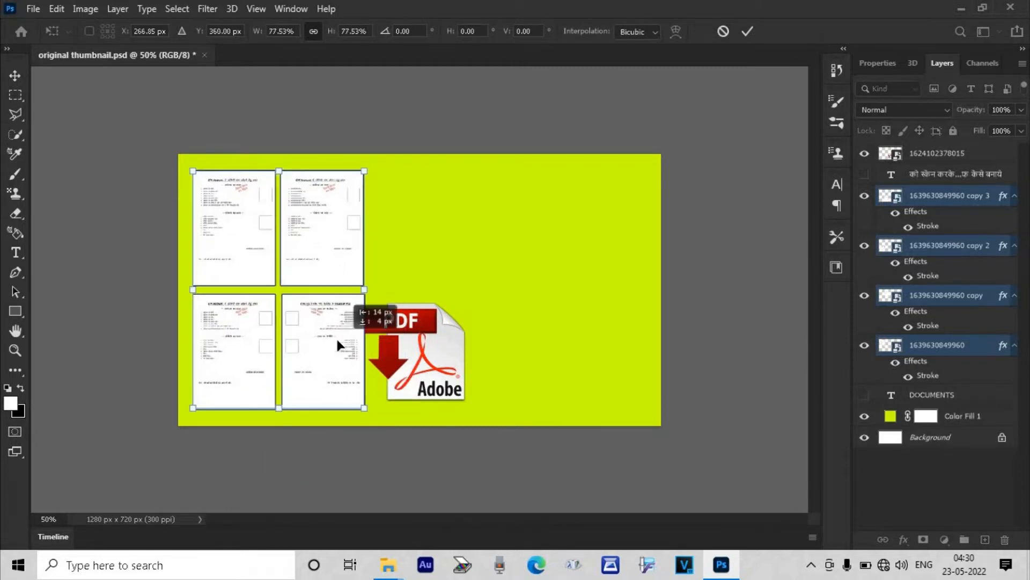
Nudge the page grid slightly left and up to about X 259 px, Y 352 px and apply the transform
{"action": "key", "text": "Left"}
{"action": "key", "text": "Left"}
{"action": "key", "text": "Left"}
{"action": "key", "text": "Left"}
{"action": "key", "text": "Left"}
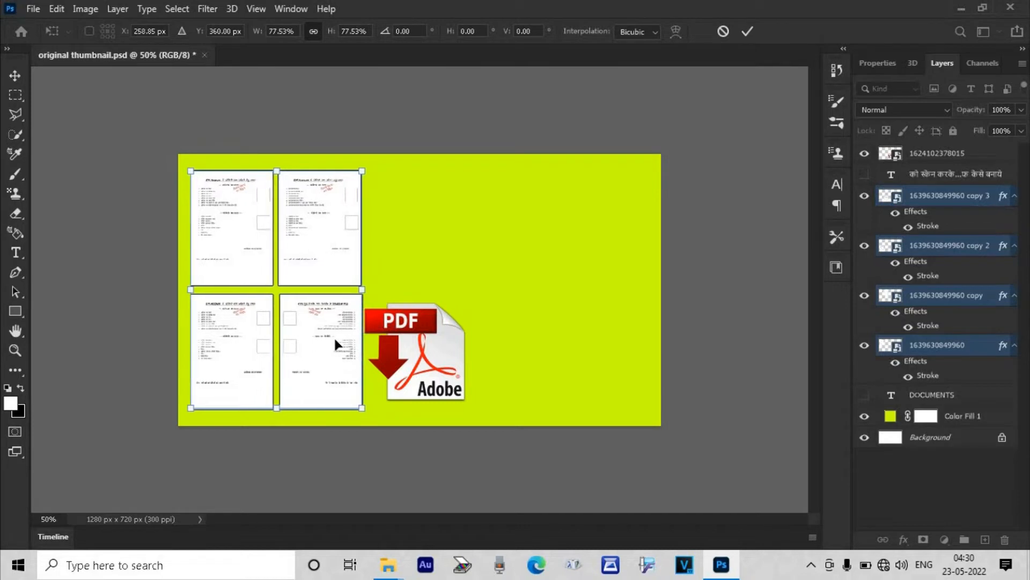
{"action": "key", "text": "Up"}
{"action": "key", "text": "Up"}
{"action": "key", "text": "Up"}
{"action": "key", "text": "Up"}
{"action": "key", "text": "Up"}
{"action": "key", "text": "Up"}
{"action": "key", "text": "Right"}
{"action": "key", "text": "Right"}
{"action": "key", "text": "Return"}
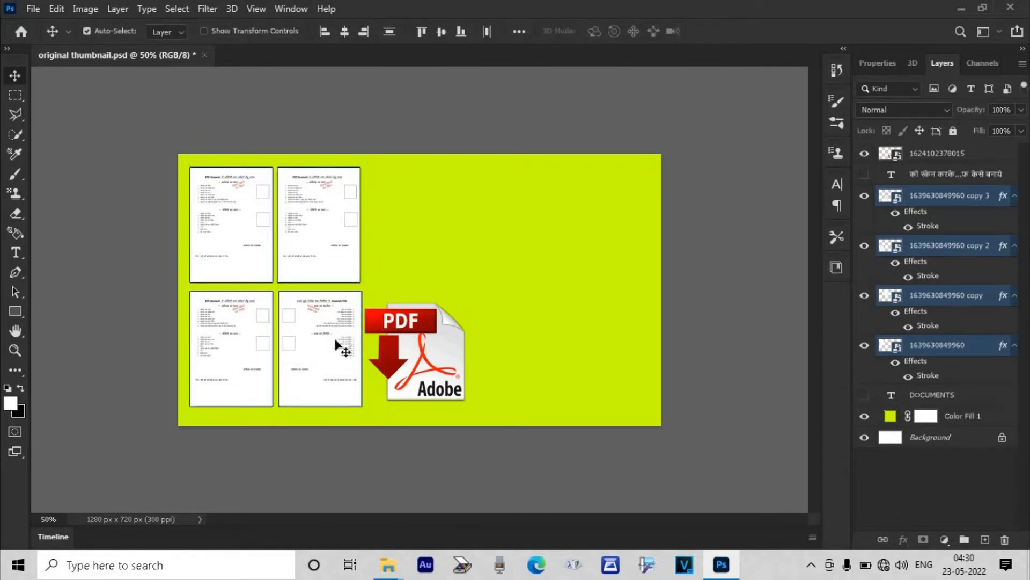
Move the PDF icon into the empty area at the canvas's right side, at mid-height
{"action": "left_click_drag", "start_coordinate": [440, 315], "coordinate": [480, 254]}
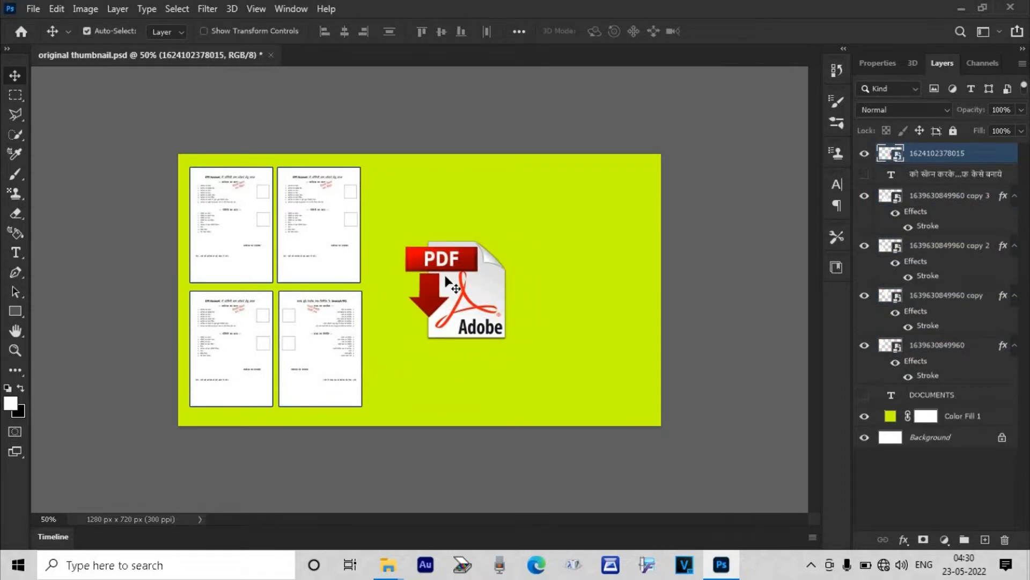
{"action": "left_click_drag", "start_coordinate": [445, 277], "coordinate": [427, 277]}
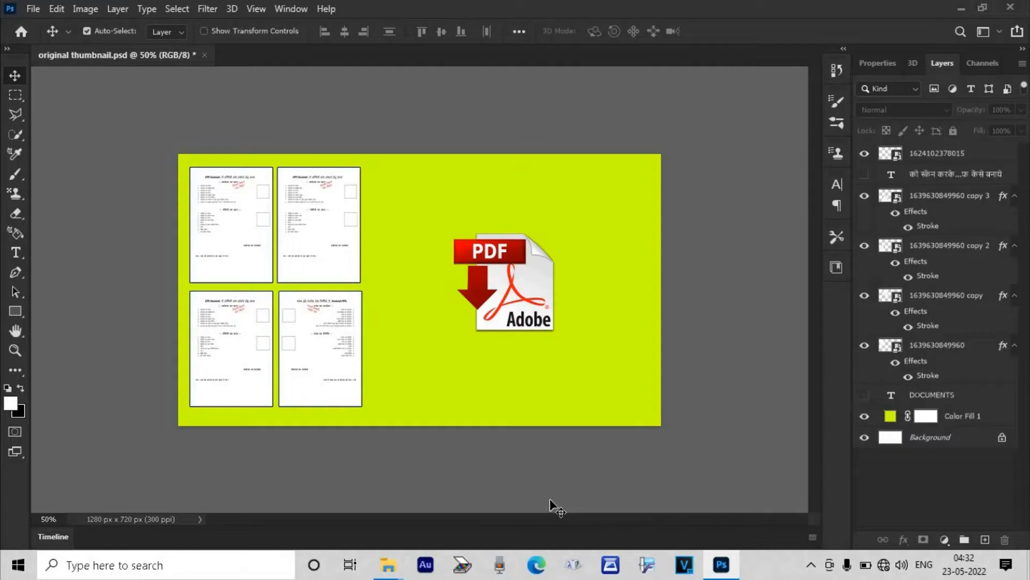
{"action": "left_click_drag", "start_coordinate": [527, 321], "coordinate": [544, 321]}
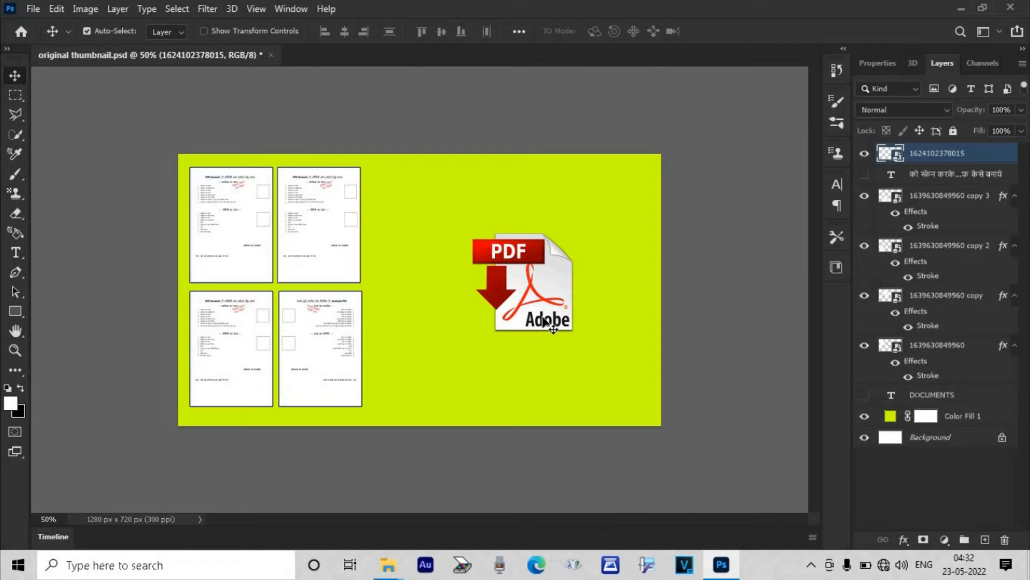
{"action": "left_click_drag", "start_coordinate": [543, 319], "coordinate": [543, 286]}
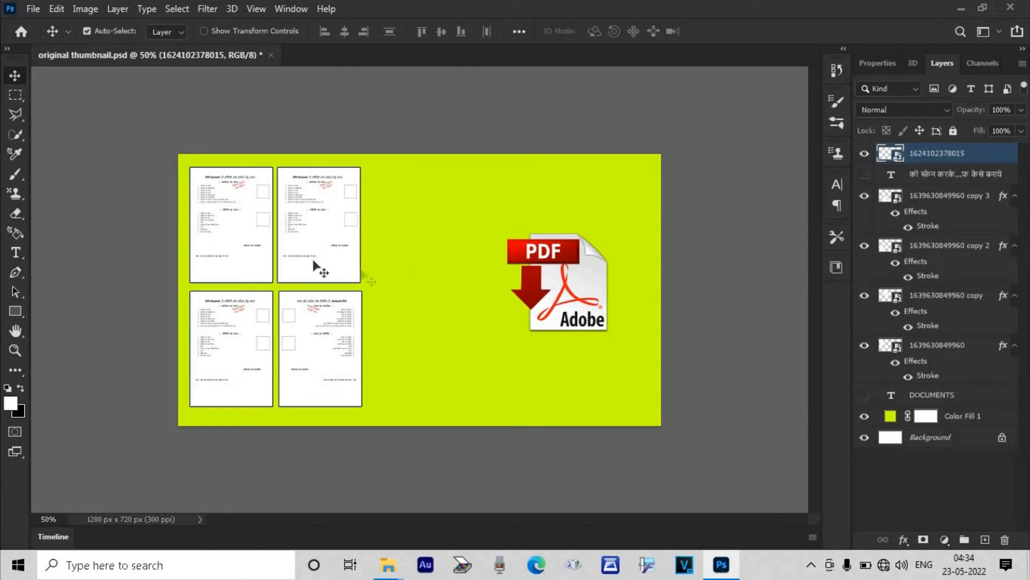
{"action": "left_click", "coordinate": [968, 199]}
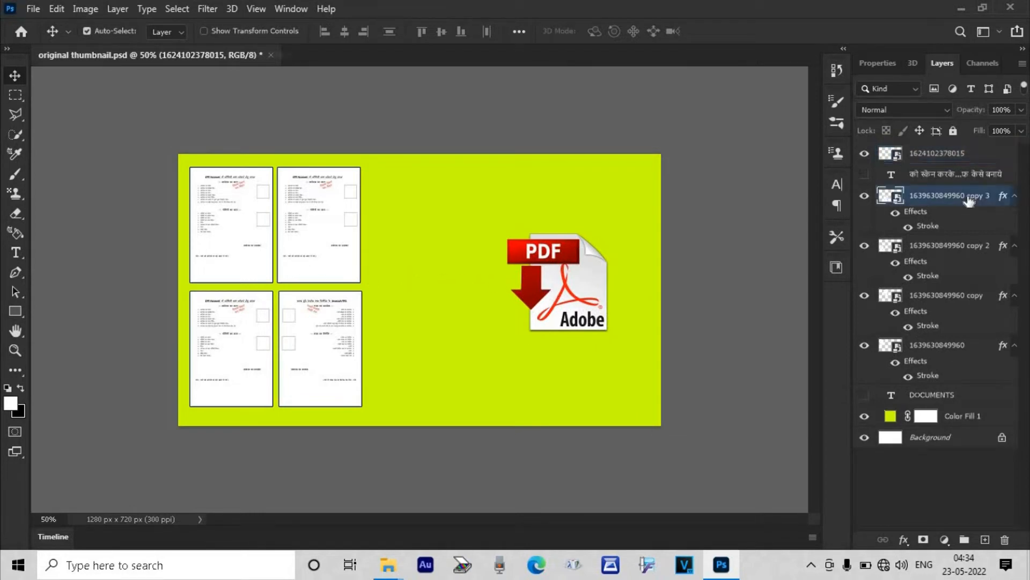
{"action": "left_click", "coordinate": [967, 349], "text": "shift"}
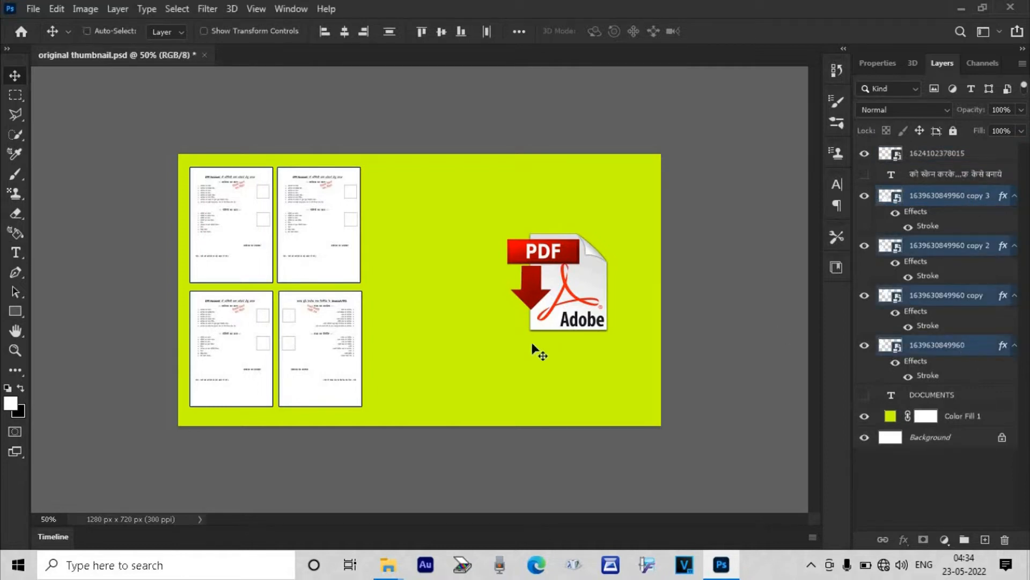
{"action": "key", "text": "ctrl+t"}
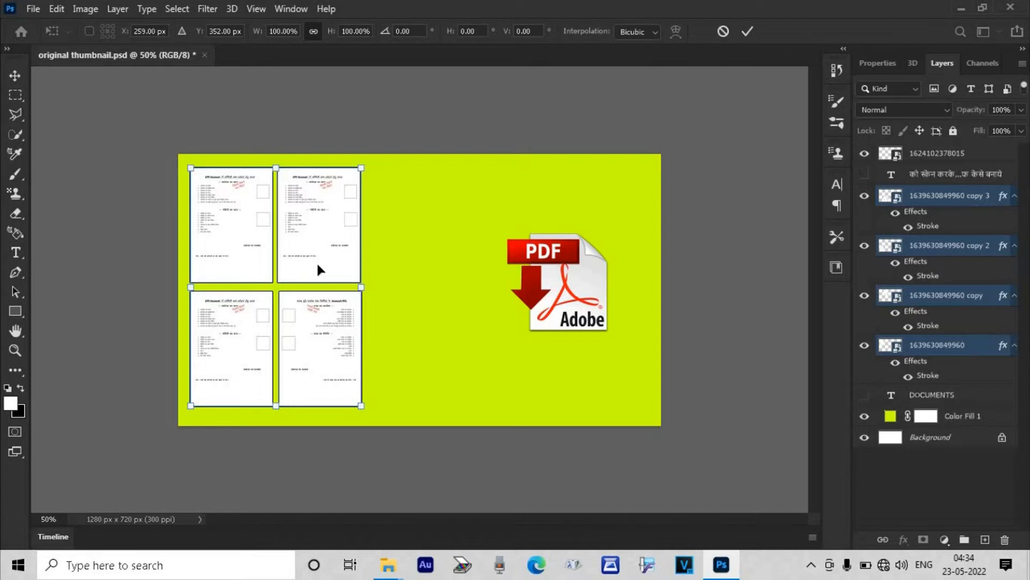
Merge the four document page layers into a single layer
{"action": "left_click", "coordinate": [936, 301]}
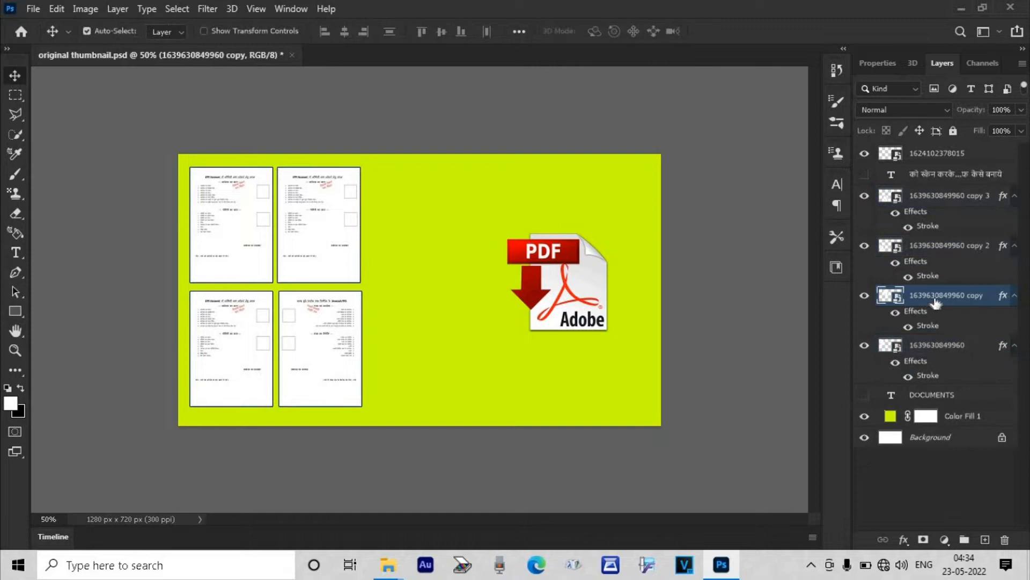
{"action": "left_click", "coordinate": [937, 346]}
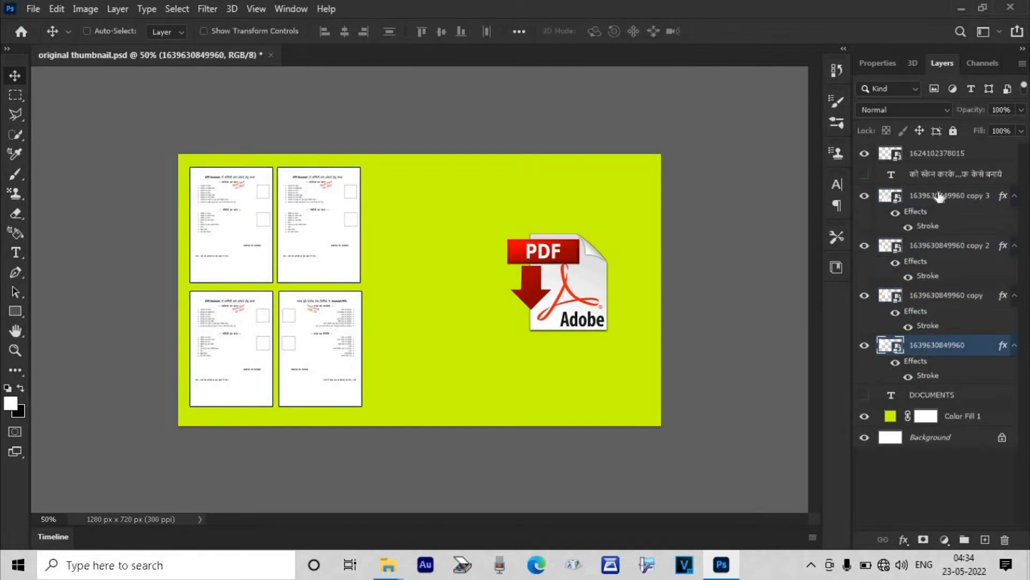
{"action": "left_click", "coordinate": [939, 197], "text": "shift"}
{"action": "right_click", "coordinate": [940, 197]}
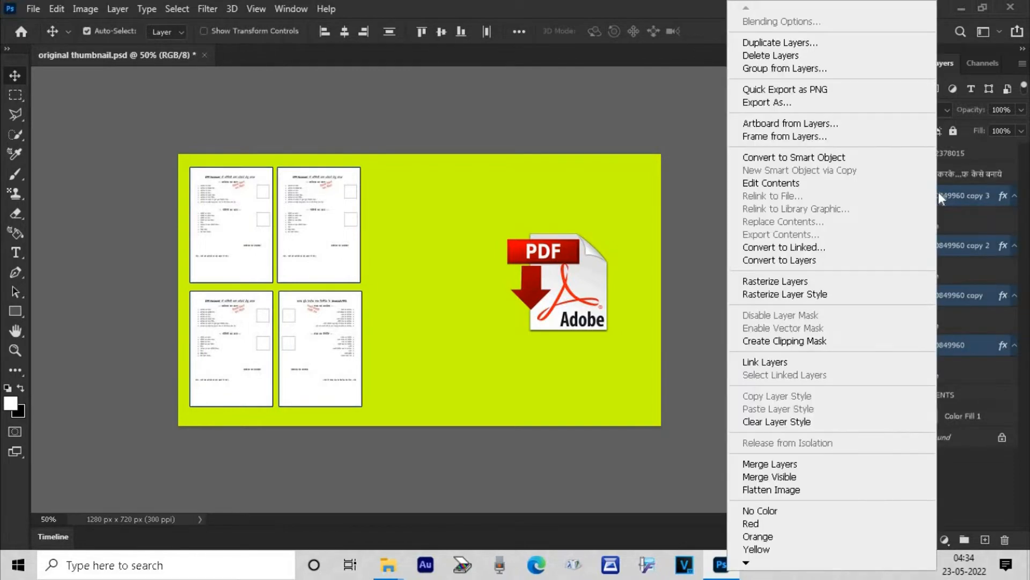
{"action": "left_click", "coordinate": [768, 464]}
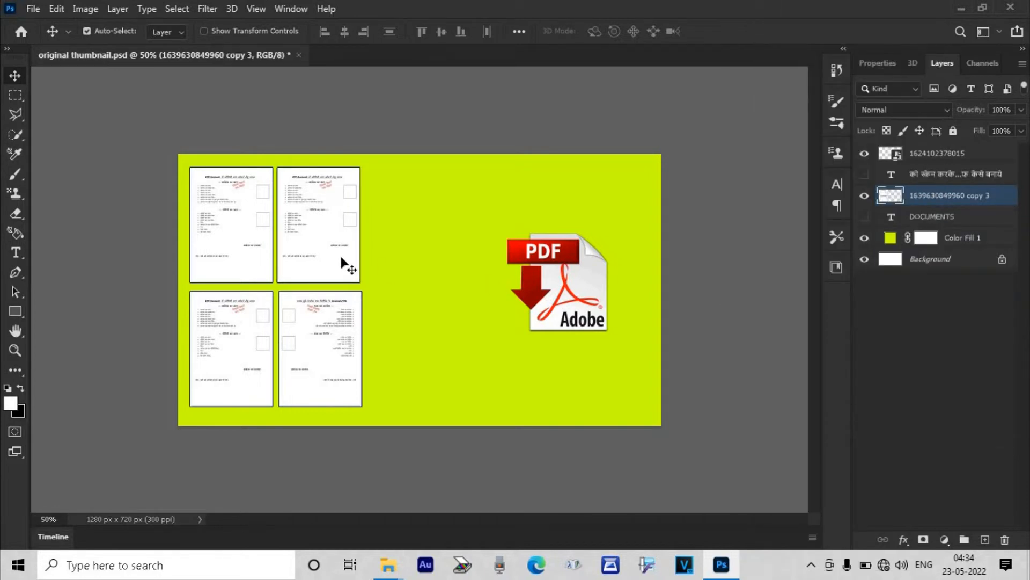
Duplicate the merged page grid toward the PDF icon and nudge the copy up level with the original grid
{"action": "left_click_drag", "start_coordinate": [341, 260], "coordinate": [448, 257]}
{"action": "key", "text": "Up"}
{"action": "key", "text": "Up"}
{"action": "key", "text": "Up"}
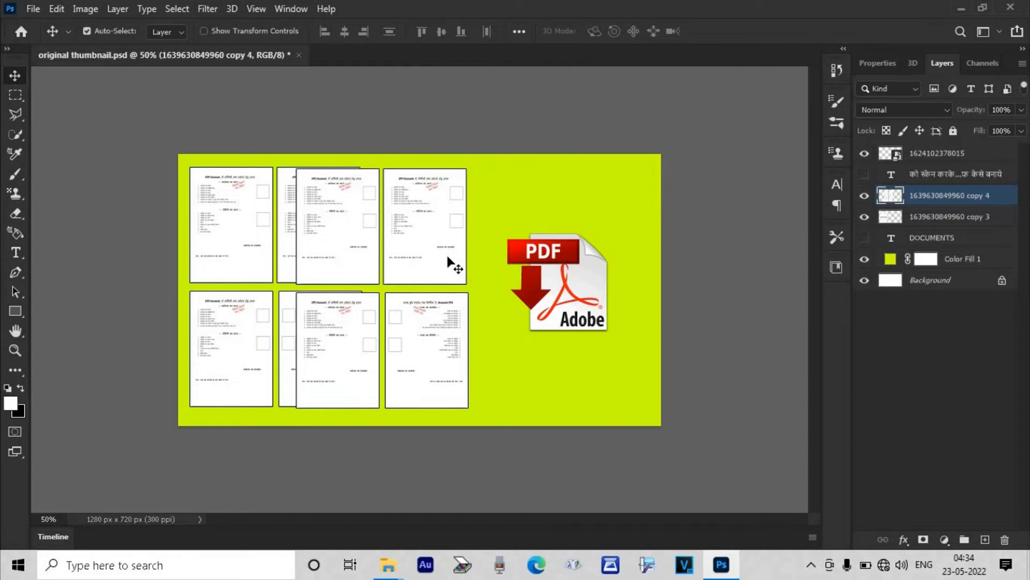
{"action": "key", "text": "Up"}
{"action": "key", "text": "Up"}
Distort the duplicated grid into a funnel by pulling its two right corners together toward the PDF icon at mid-height
{"action": "key", "text": "ctrl+t"}
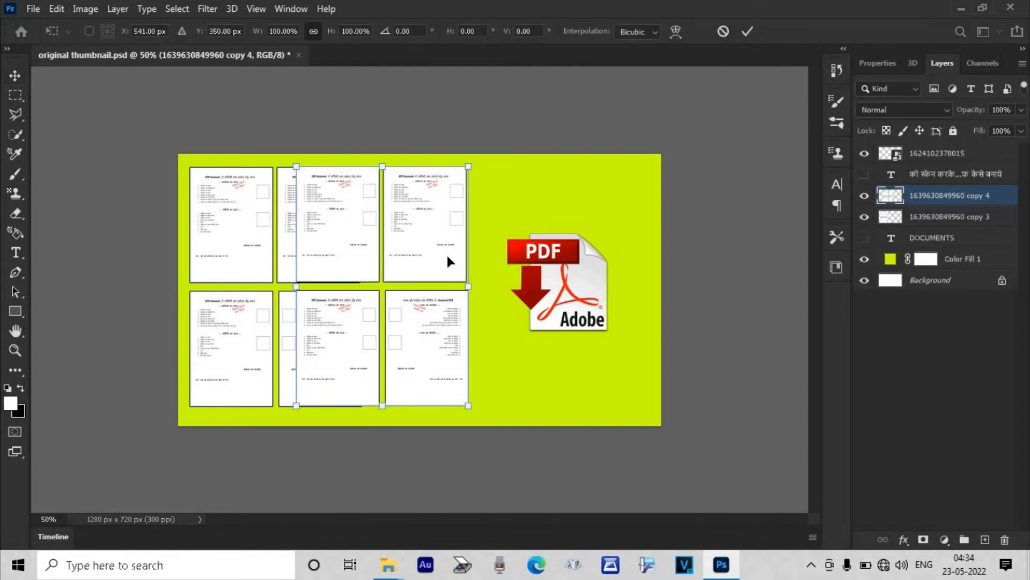
{"action": "left_click_drag", "start_coordinate": [470, 170], "coordinate": [501, 259]}
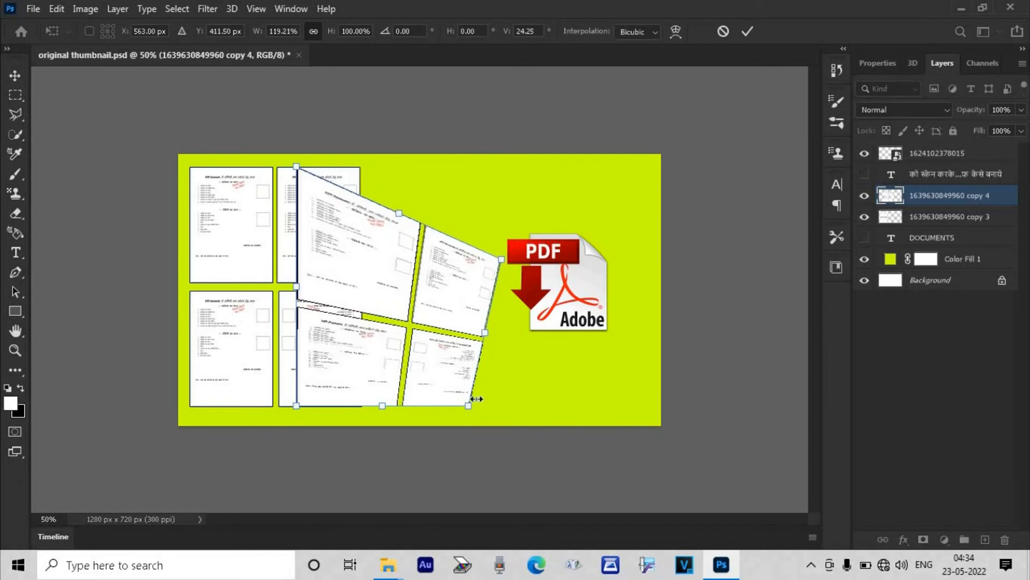
{"action": "left_click_drag", "start_coordinate": [469, 406], "coordinate": [501, 306]}
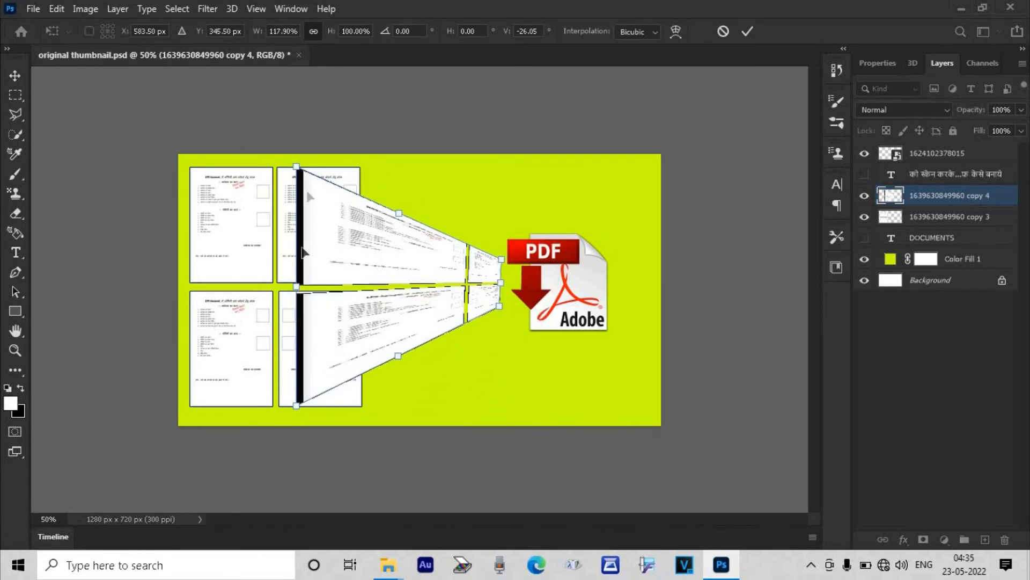
Pull the funnel's wide left side inward so that it starts just beyond the original page grid's right edge
{"action": "right_click", "coordinate": [353, 193]}
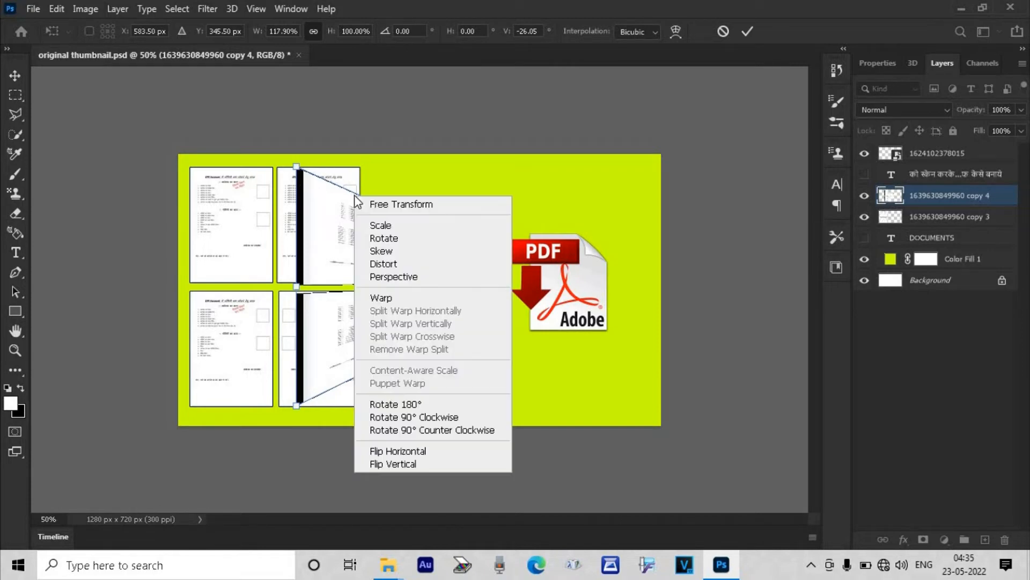
{"action": "left_click", "coordinate": [384, 224]}
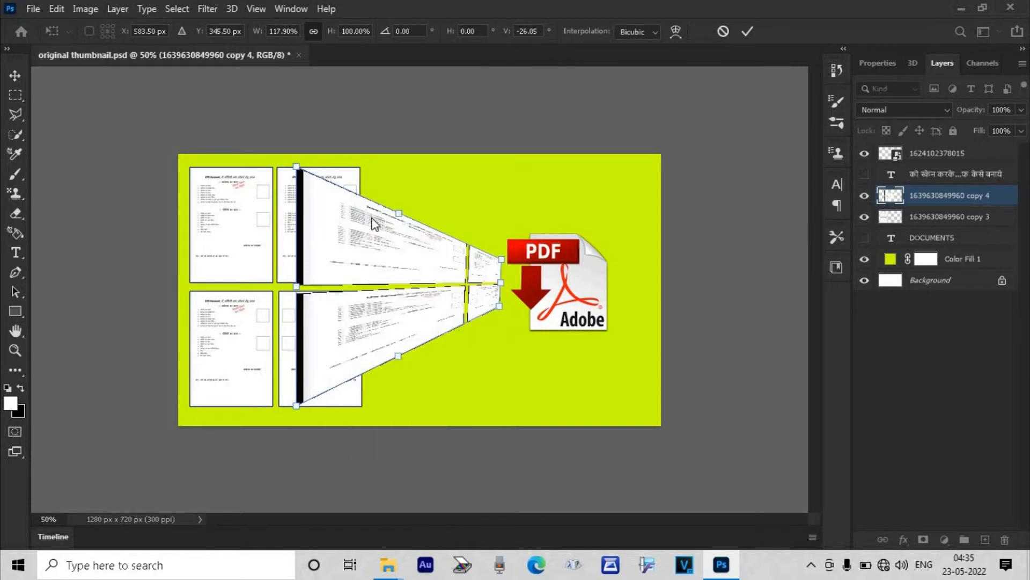
{"action": "right_click", "coordinate": [372, 218]}
{"action": "left_click", "coordinate": [409, 289]}
{"action": "mouse_move", "coordinate": [399, 216]}
{"action": "left_mouse_down"}
{"action": "mouse_move", "coordinate": [400, 207]}
{"action": "mouse_move", "coordinate": [401, 223]}
{"action": "left_mouse_up"}
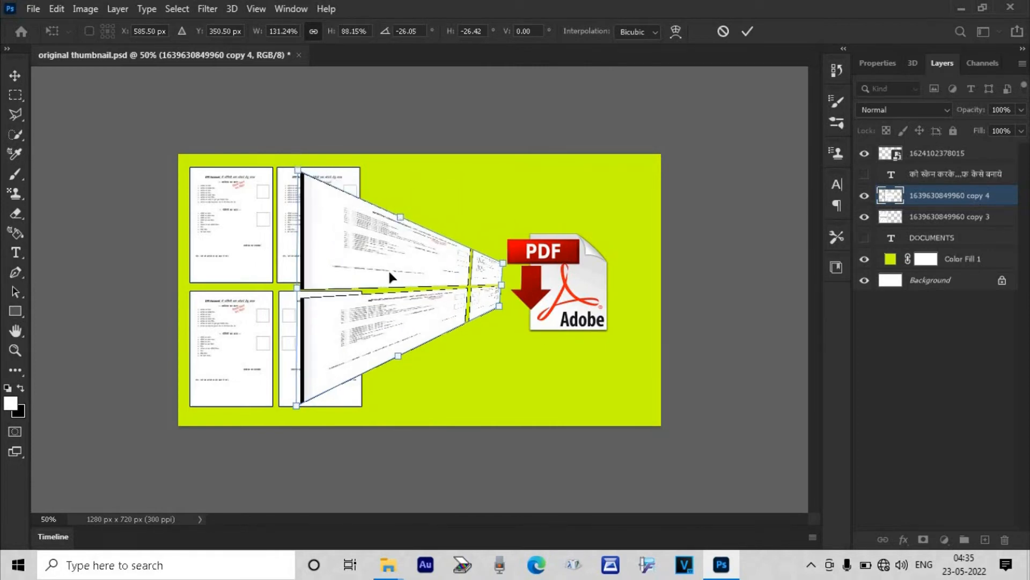
{"action": "left_click_drag", "start_coordinate": [298, 288], "coordinate": [360, 282]}
{"action": "left_click_drag", "start_coordinate": [364, 286], "coordinate": [370, 286]}
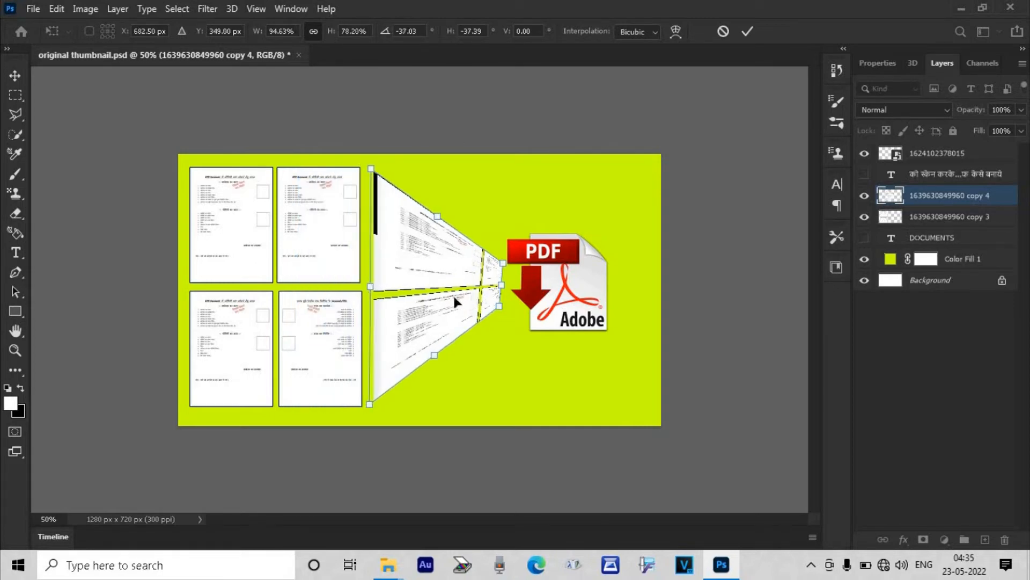
Skew the funnel's corners so the narrow end meets the PDF icon and the wide edge is vertical, and apply the transform
{"action": "right_click", "coordinate": [466, 264]}
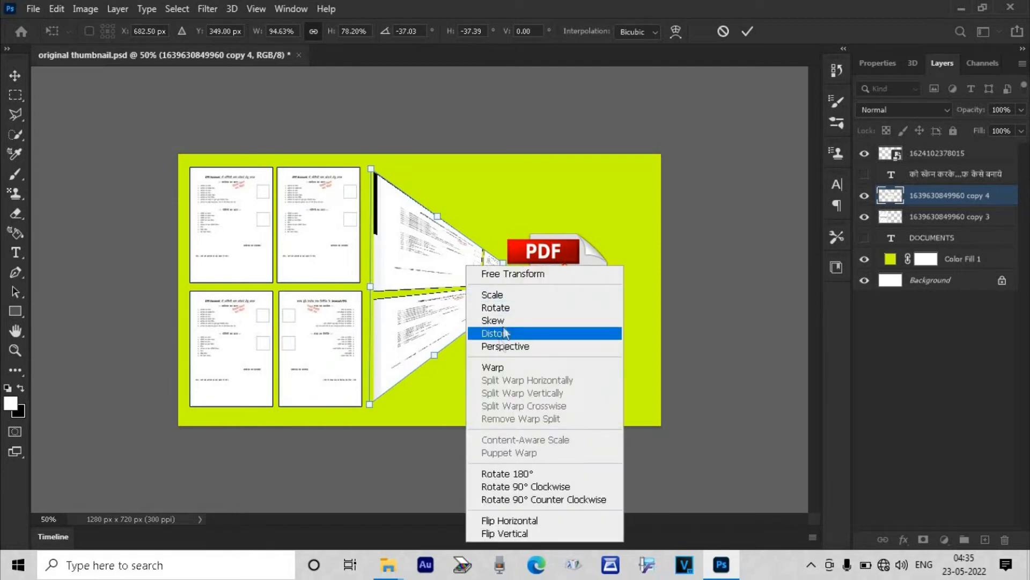
{"action": "left_click", "coordinate": [493, 320]}
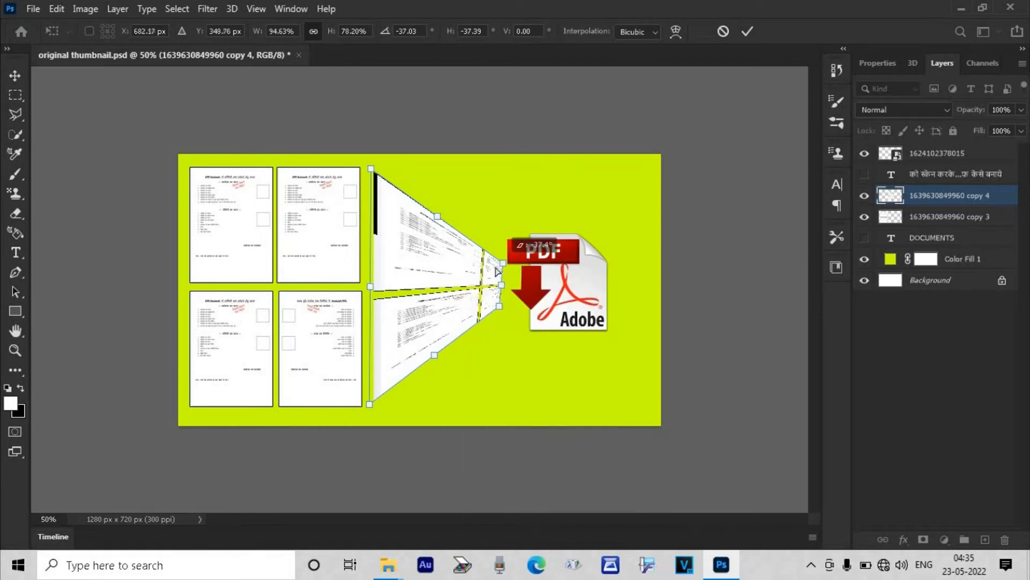
{"action": "left_click_drag", "start_coordinate": [501, 268], "coordinate": [495, 272]}
{"action": "left_click_drag", "start_coordinate": [439, 219], "coordinate": [452, 224]}
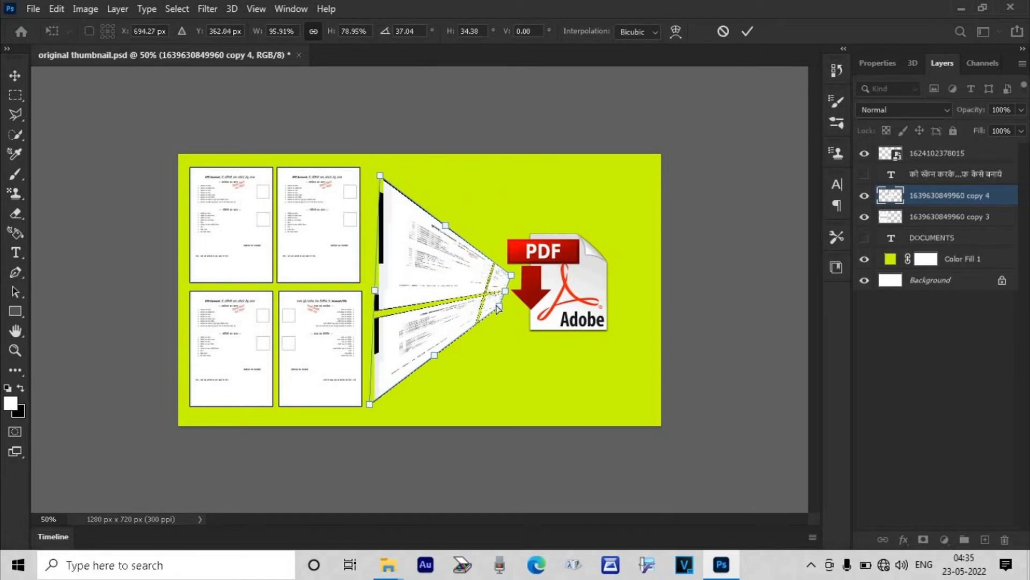
{"action": "left_click_drag", "start_coordinate": [499, 305], "coordinate": [511, 296]}
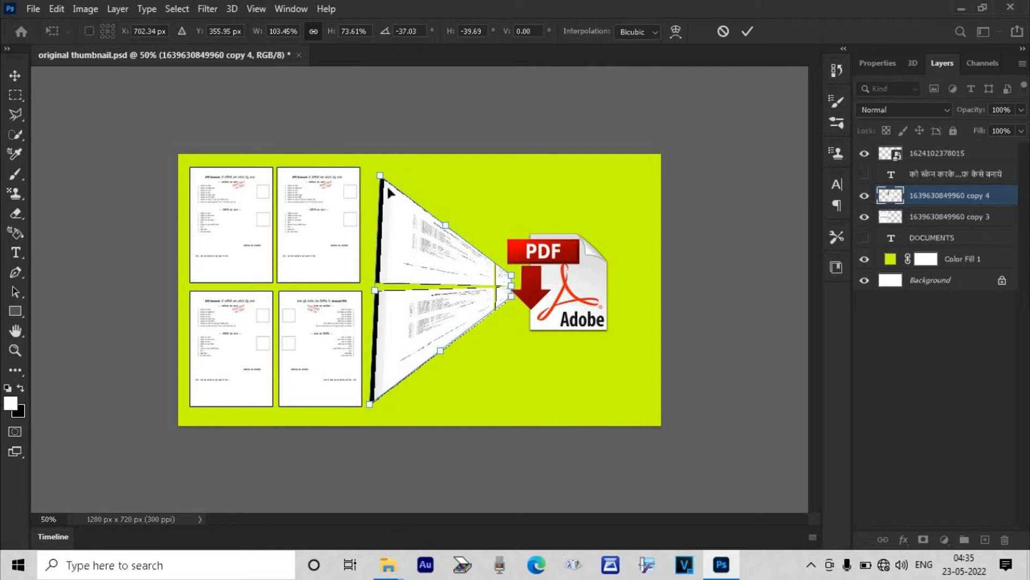
{"action": "left_click_drag", "start_coordinate": [384, 180], "coordinate": [372, 177]}
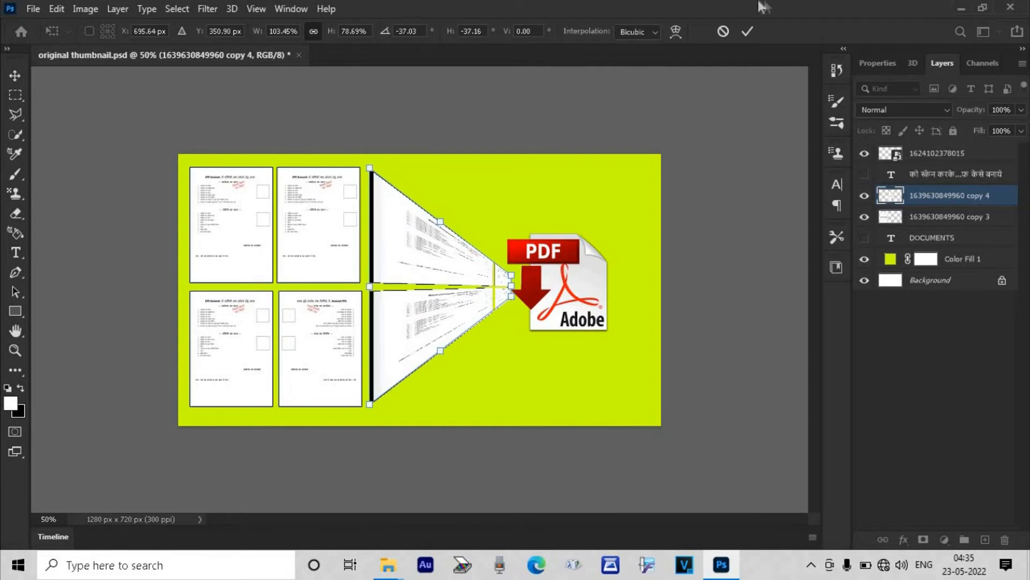
{"action": "left_click", "coordinate": [746, 32]}
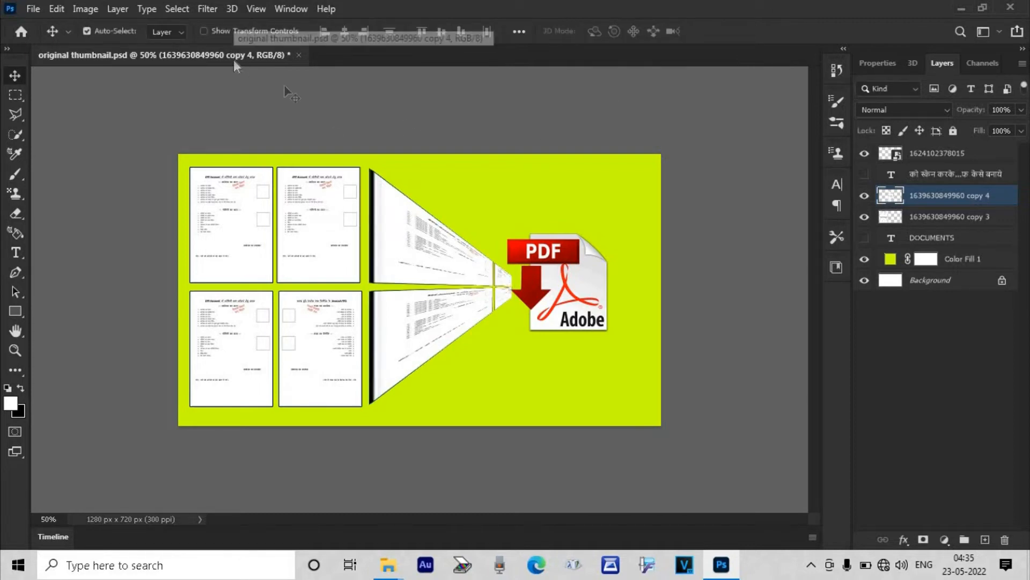
Apply a Motion Blur to the funnel layer with an angle of 0° and a distance of 47 pixels
{"action": "left_click", "coordinate": [207, 9]}
{"action": "mouse_move", "coordinate": [271, 181]}
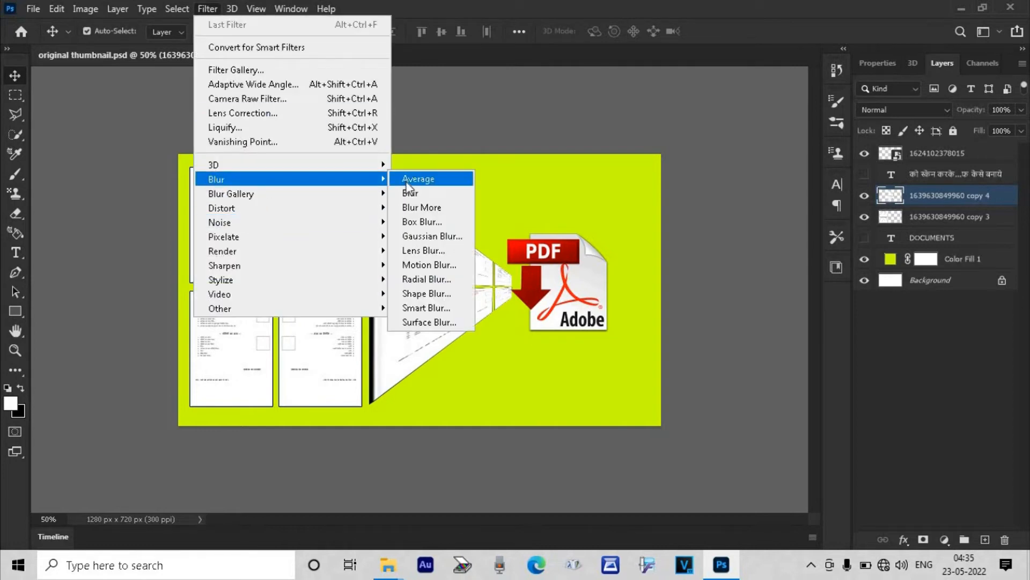
{"action": "left_click", "coordinate": [424, 265]}
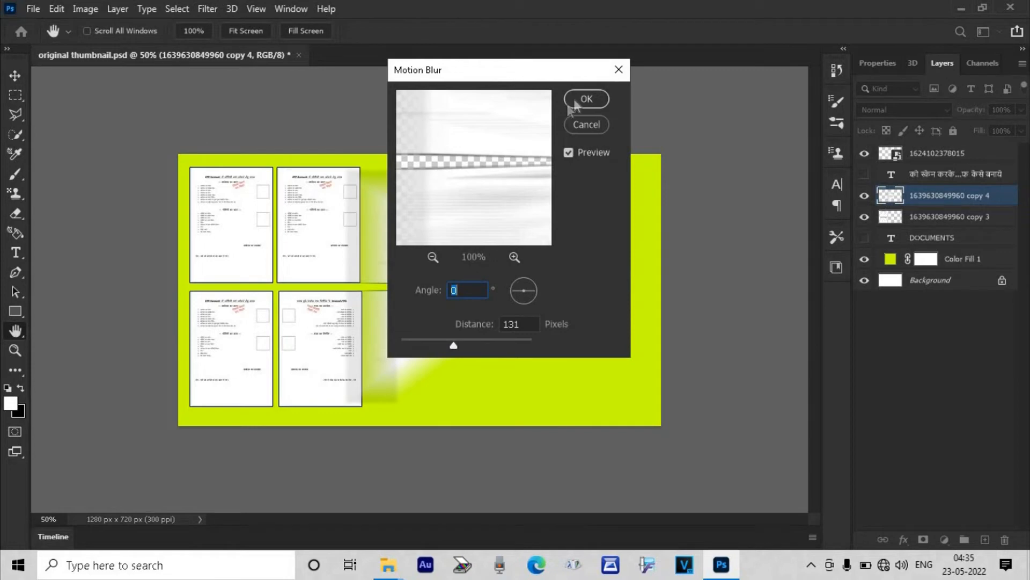
{"action": "left_click_drag", "start_coordinate": [453, 345], "coordinate": [437, 344]}
{"action": "left_click_drag", "start_coordinate": [488, 82], "coordinate": [708, 81]}
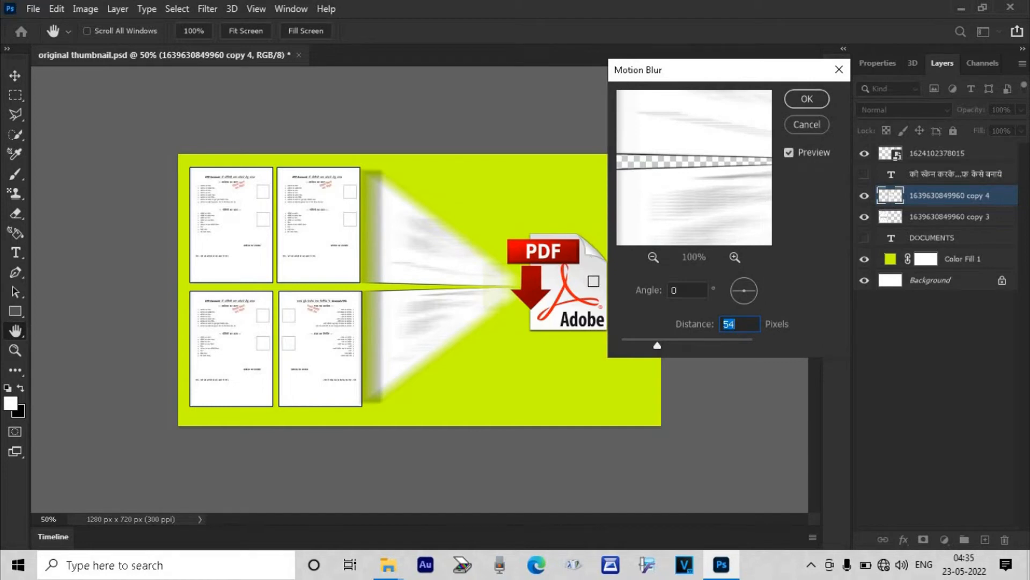
{"action": "left_click_drag", "start_coordinate": [656, 345], "coordinate": [645, 343]}
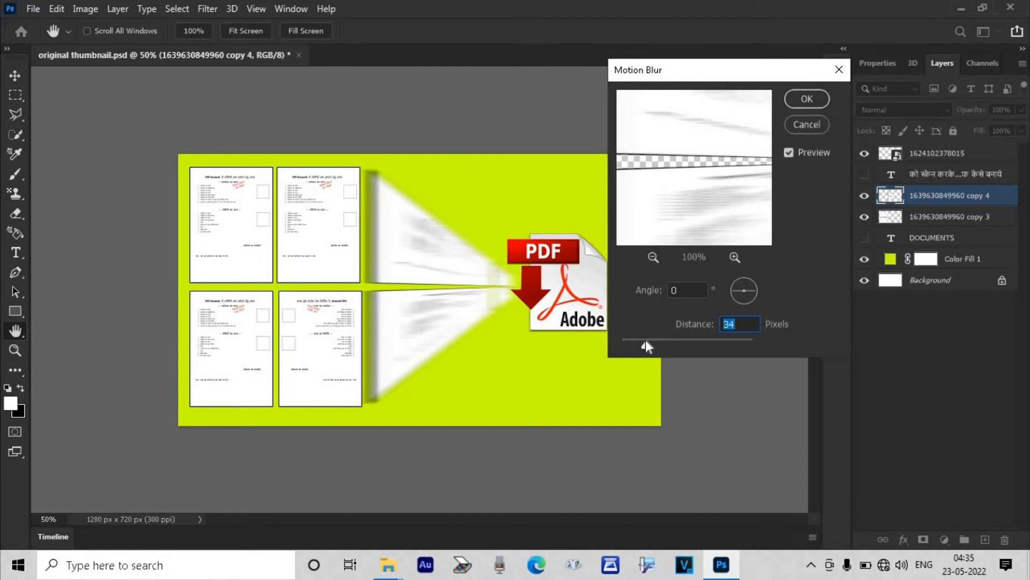
{"action": "mouse_move", "coordinate": [677, 341]}
{"action": "left_mouse_down"}
{"action": "mouse_move", "coordinate": [704, 341]}
{"action": "mouse_move", "coordinate": [671, 344]}
{"action": "left_mouse_up"}
{"action": "left_click", "coordinate": [654, 342]}
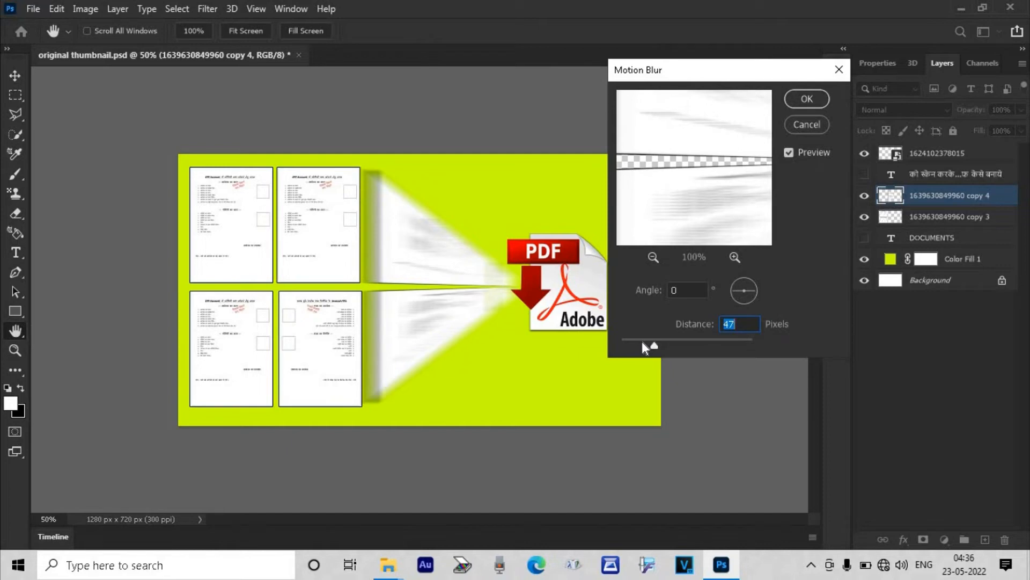
{"action": "left_click", "coordinate": [811, 96]}
Stretch the original page grid's right corners out to the funnel's wide end, to about 111% width
{"action": "left_click", "coordinate": [350, 260]}
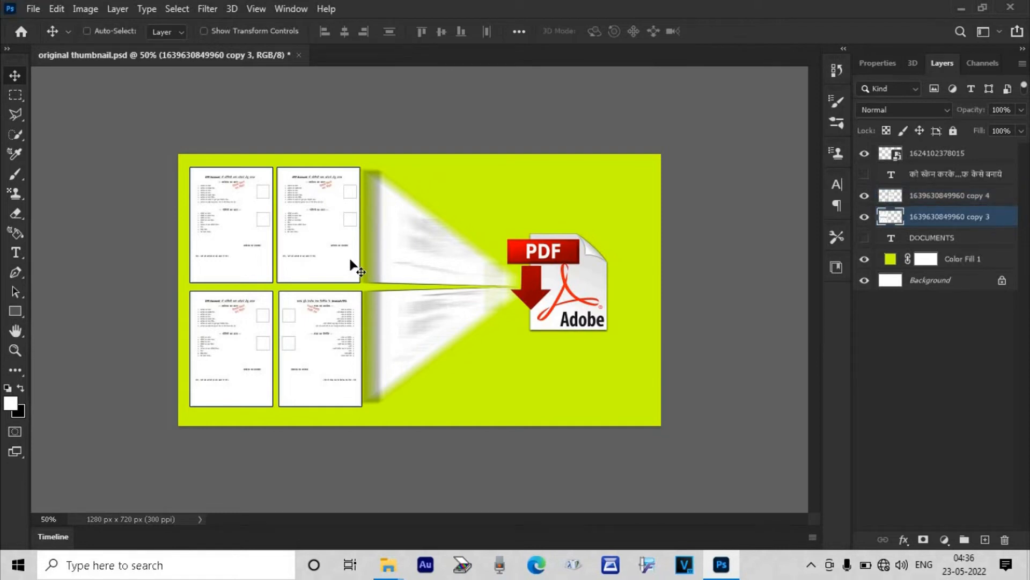
{"action": "key", "text": "ctrl+t"}
{"action": "left_click_drag", "start_coordinate": [361, 171], "coordinate": [381, 170]}
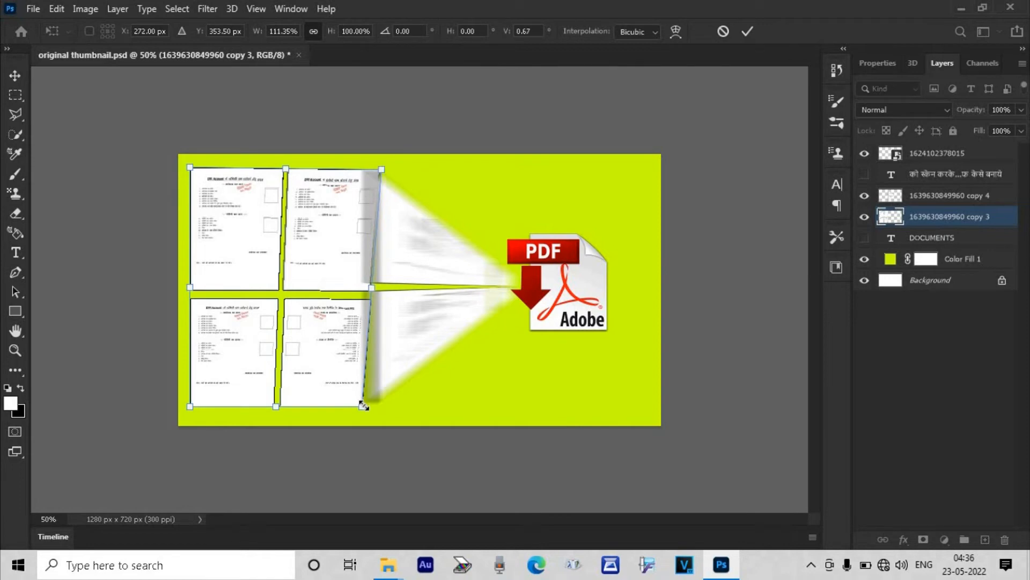
{"action": "left_click_drag", "start_coordinate": [362, 407], "coordinate": [381, 405]}
Skew the page grid's corners so it tapers from a taller left side toward the funnel, and apply the transform
{"action": "right_click", "coordinate": [370, 372]}
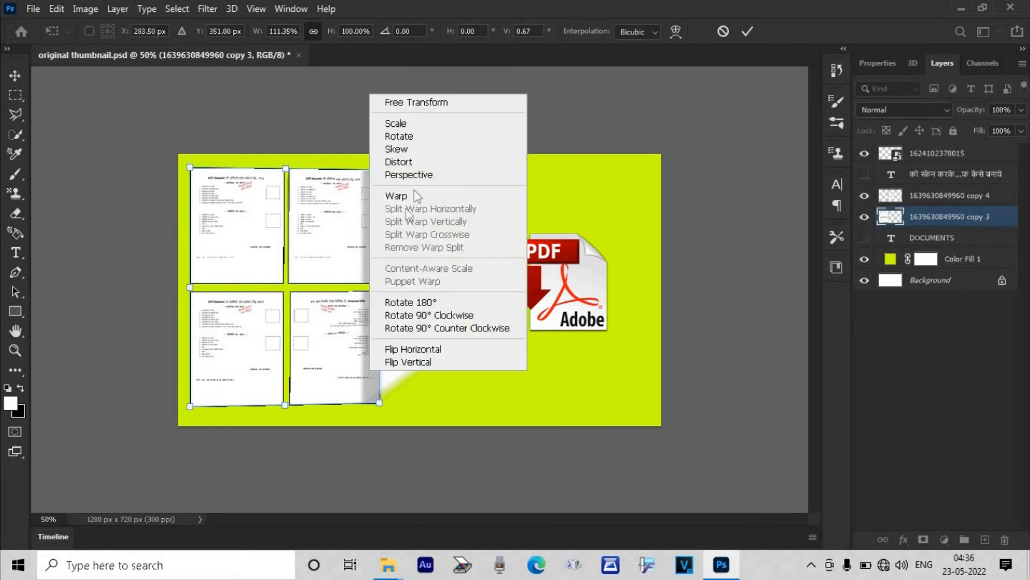
{"action": "left_click", "coordinate": [425, 148]}
{"action": "mouse_move", "coordinate": [390, 179]}
{"action": "left_mouse_down"}
{"action": "mouse_move", "coordinate": [390, 188]}
{"action": "mouse_move", "coordinate": [382, 175]}
{"action": "left_mouse_up"}
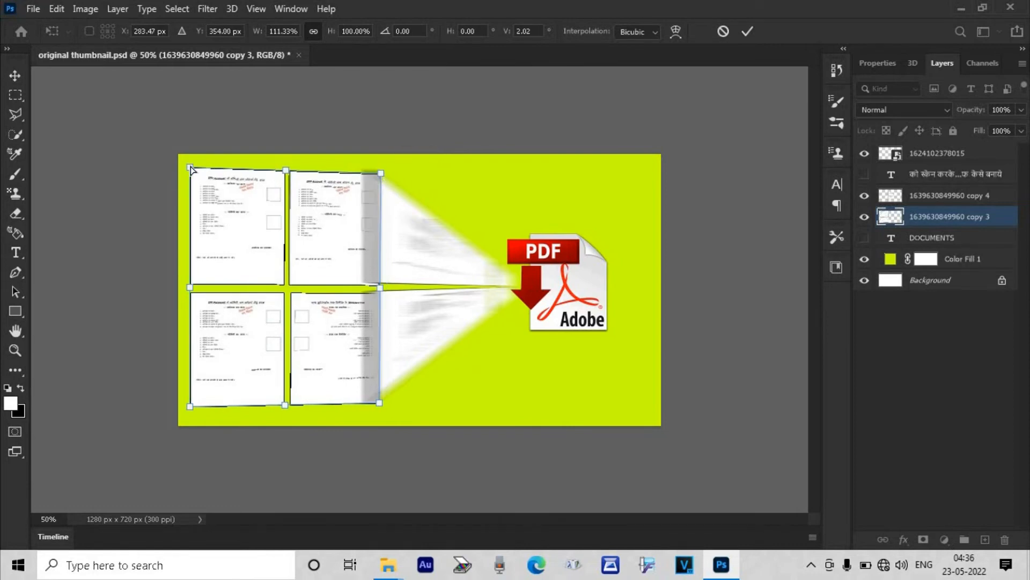
{"action": "left_click_drag", "start_coordinate": [190, 167], "coordinate": [191, 162]}
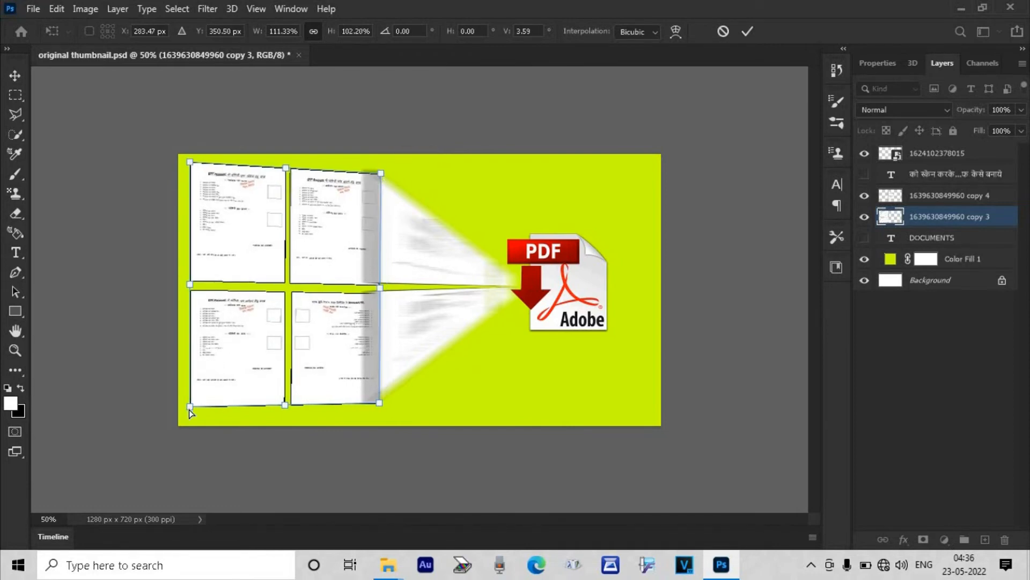
{"action": "left_click_drag", "start_coordinate": [189, 411], "coordinate": [189, 419]}
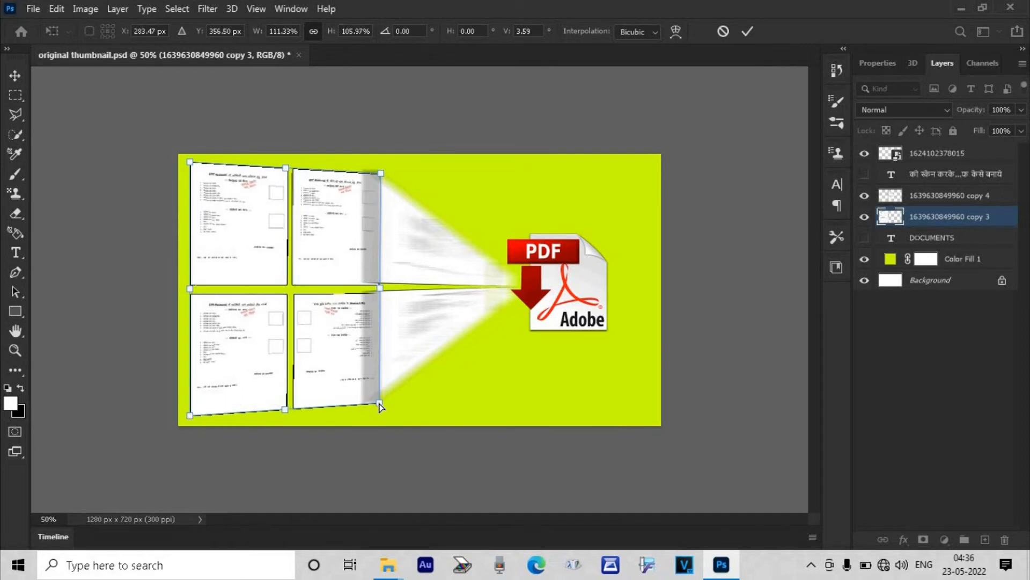
{"action": "key", "text": "Return"}
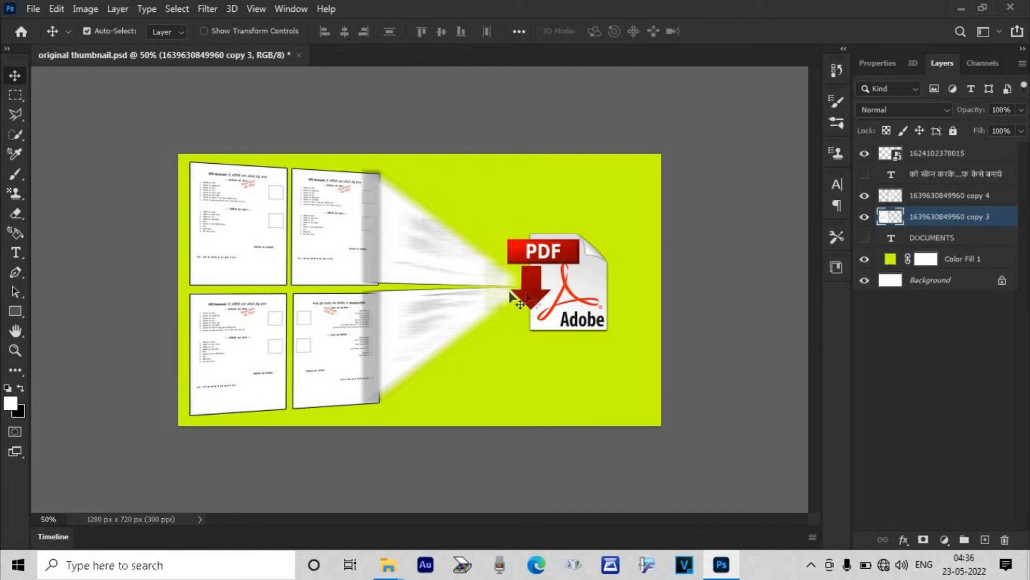
Nudge the page grid slightly up to line it up with the blurred funnel
{"action": "key", "text": "Up"}
{"action": "key", "text": "Up"}
{"action": "key", "text": "Up"}
{"action": "key", "text": "Up"}
{"action": "key", "text": "Up"}
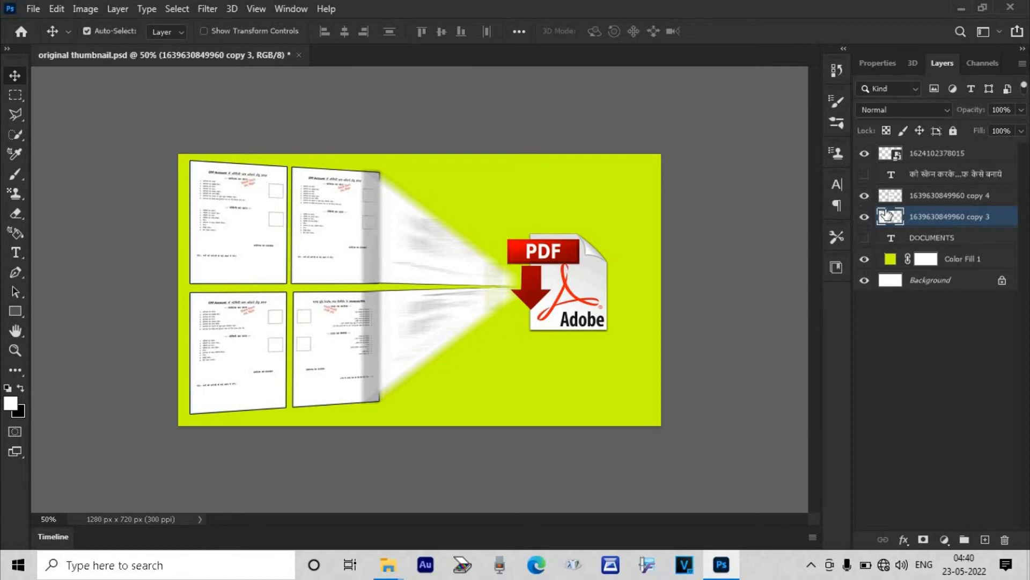
Open the Blending Options of the motion-blurred funnel layer, keeping the artwork in view beside the dialog
{"action": "left_click", "coordinate": [926, 203]}
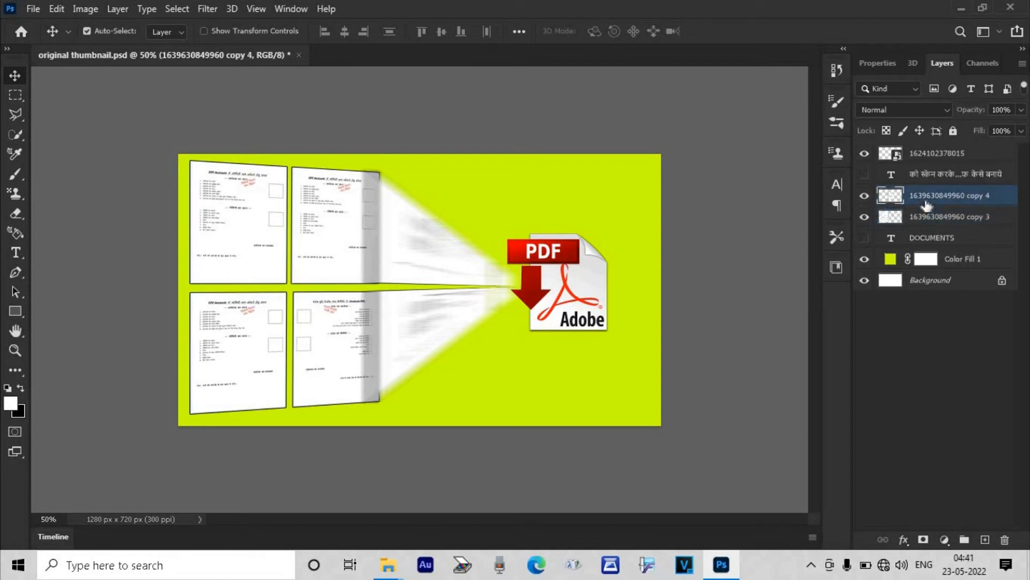
{"action": "right_click", "coordinate": [927, 202]}
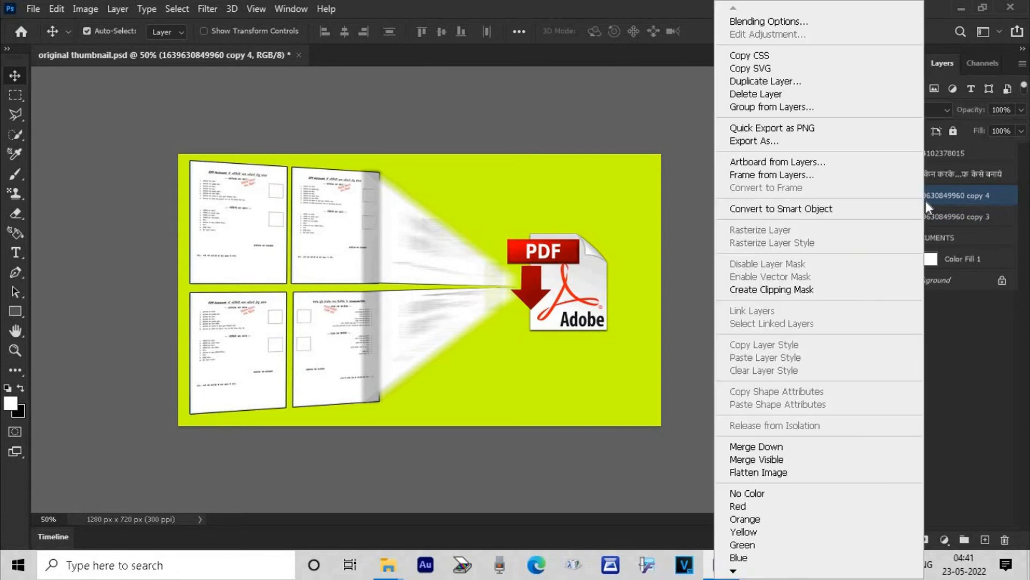
{"action": "left_click", "coordinate": [788, 21]}
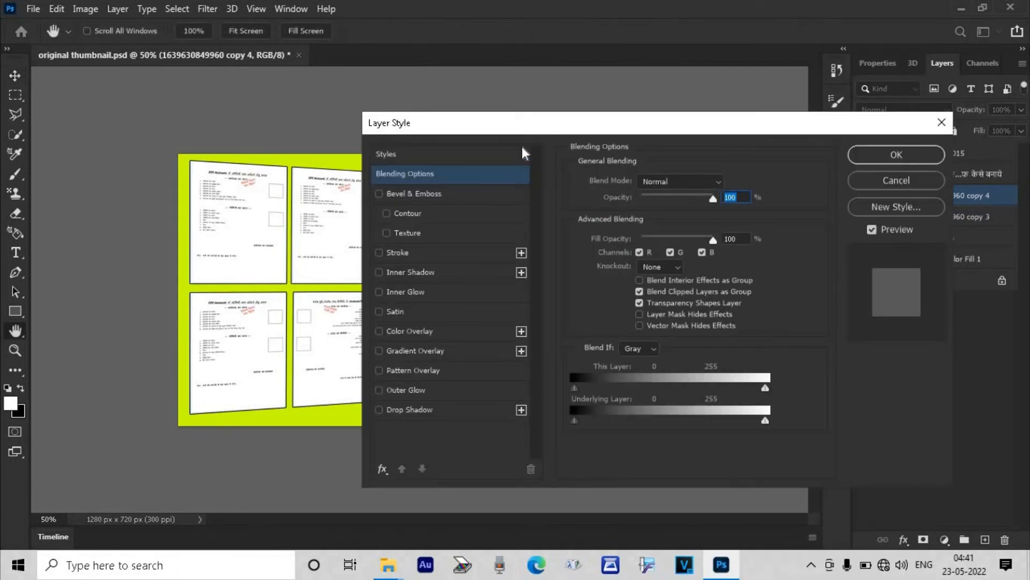
{"action": "left_click_drag", "start_coordinate": [534, 125], "coordinate": [669, 111]}
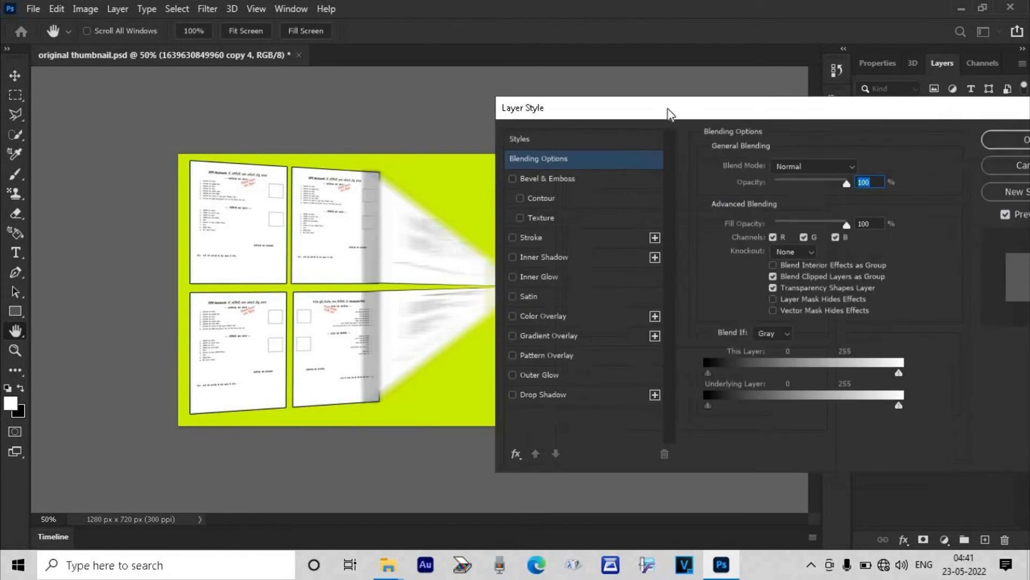
Try the Drop Shadow, Outer Glow and Pattern Overlay effects on the funnel layer
{"action": "left_click", "coordinate": [513, 394]}
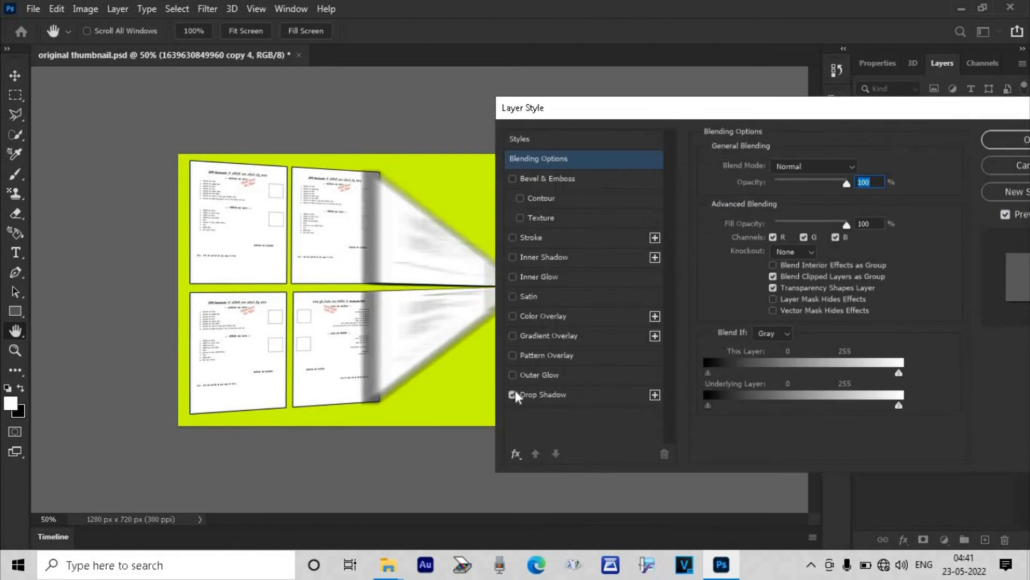
{"action": "left_click", "coordinate": [513, 394]}
{"action": "left_click", "coordinate": [515, 375]}
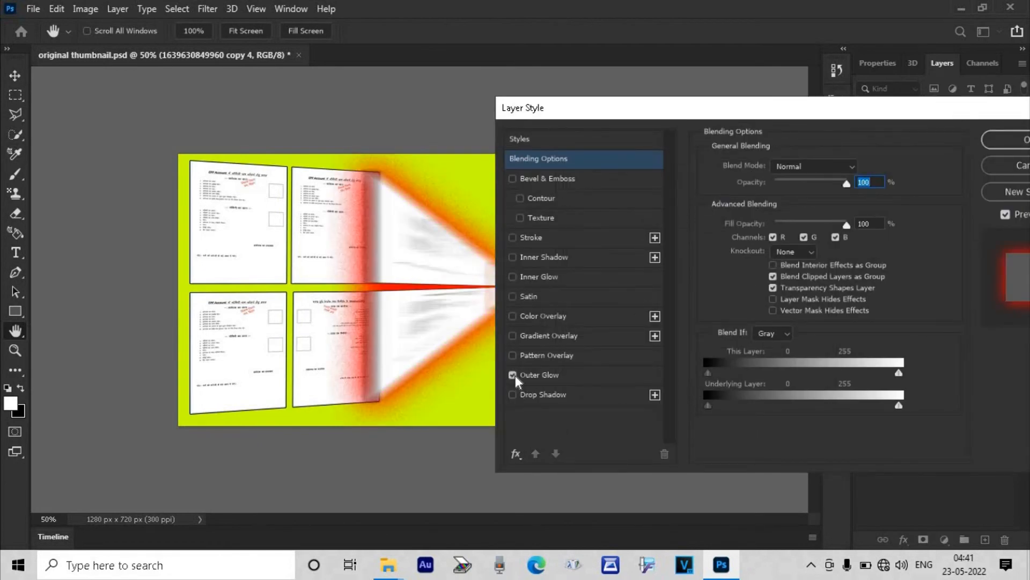
{"action": "left_click", "coordinate": [515, 375]}
{"action": "left_click", "coordinate": [515, 358]}
{"action": "left_click", "coordinate": [515, 358]}
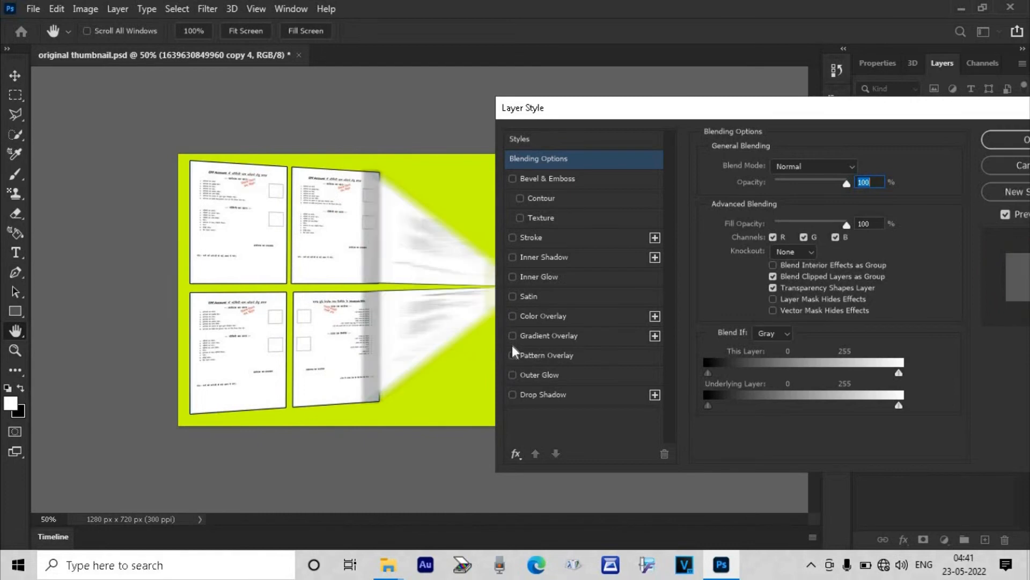
Give the funnel layer a white (ffffff) Outer Glow with a size of 109 px and apply the layer style
{"action": "left_click", "coordinate": [517, 374]}
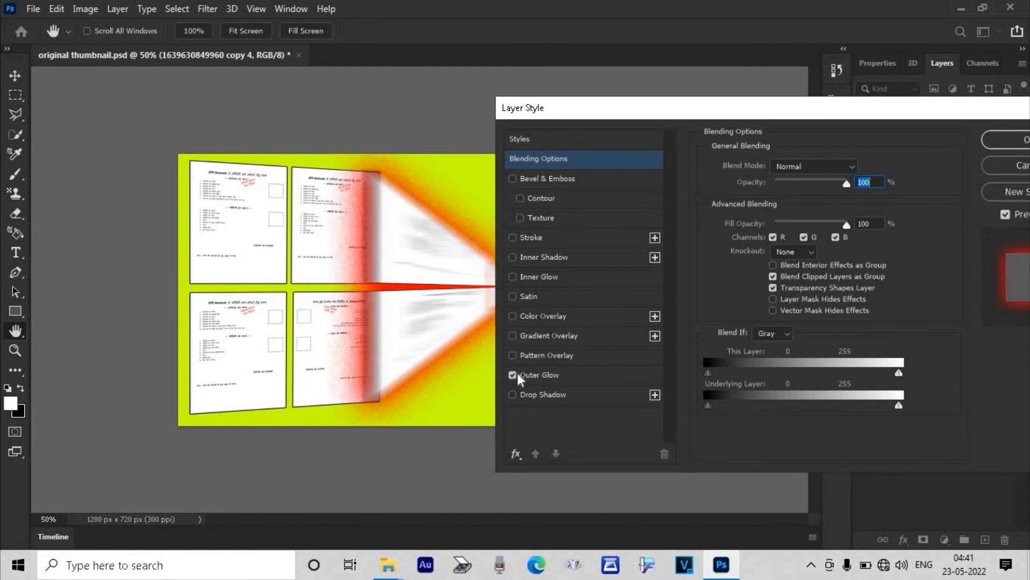
{"action": "left_click", "coordinate": [545, 374]}
{"action": "left_click_drag", "start_coordinate": [768, 198], "coordinate": [735, 203]}
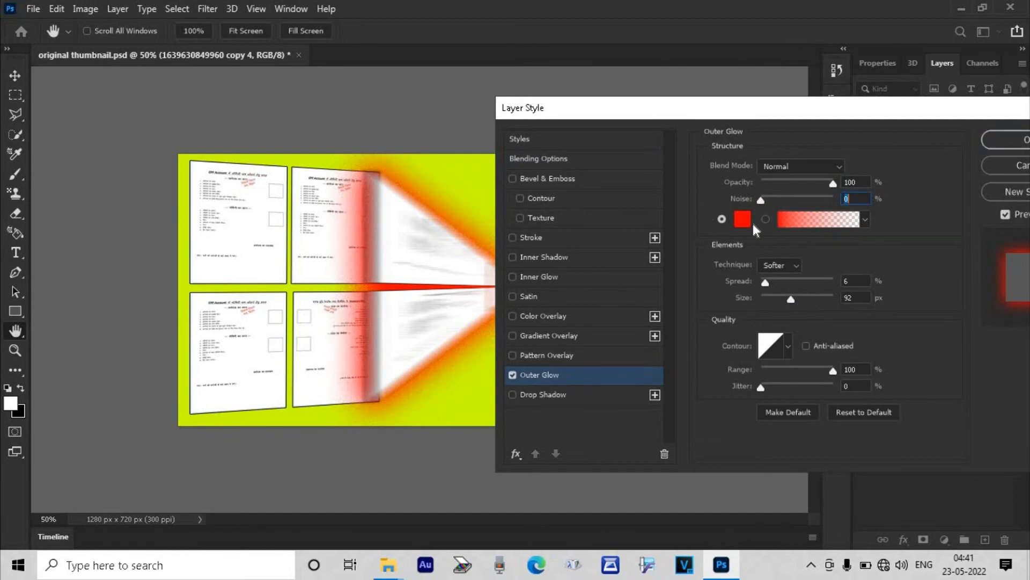
{"action": "left_click", "coordinate": [743, 221]}
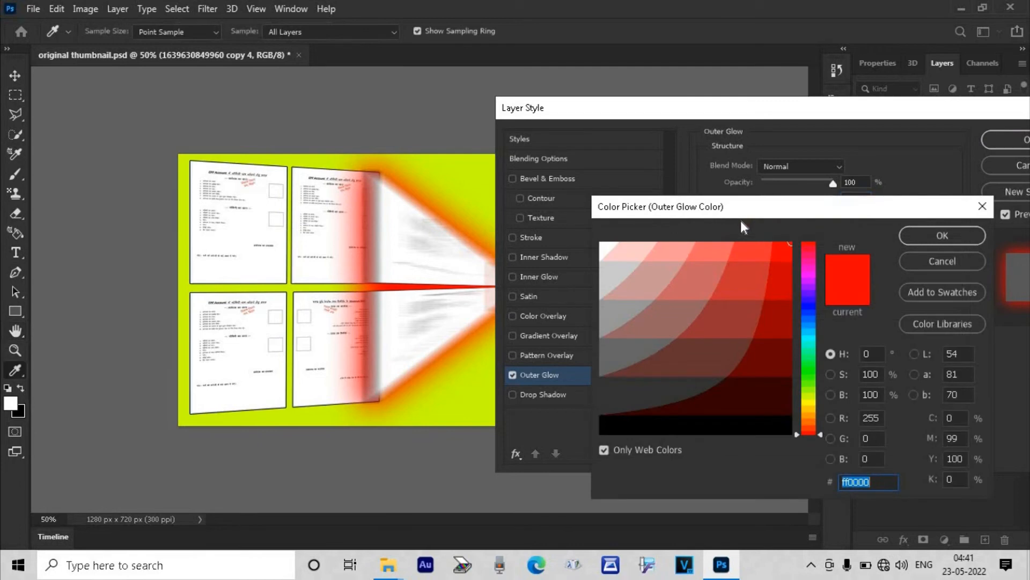
{"action": "left_click", "coordinate": [605, 251]}
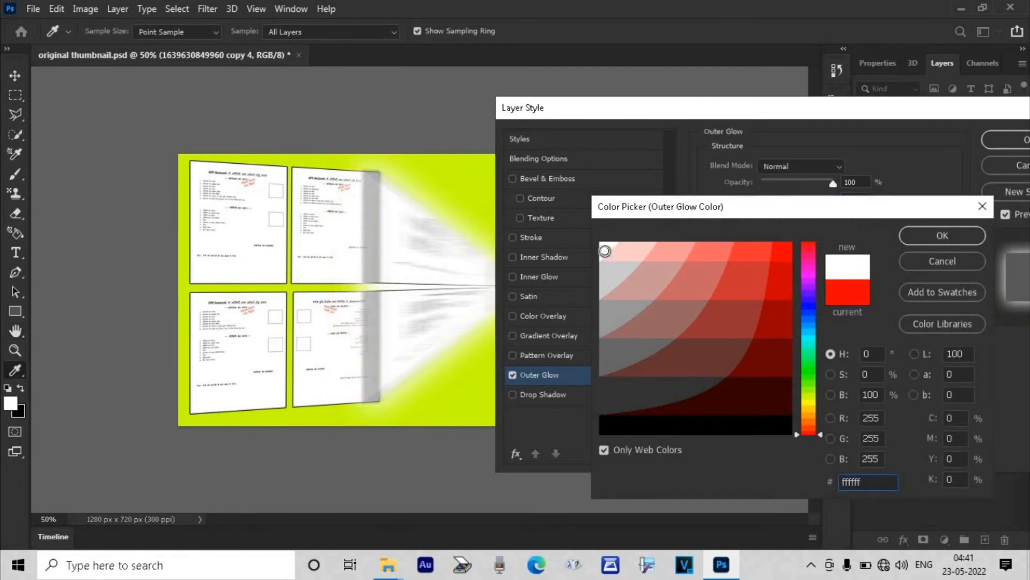
{"action": "left_click", "coordinate": [929, 236]}
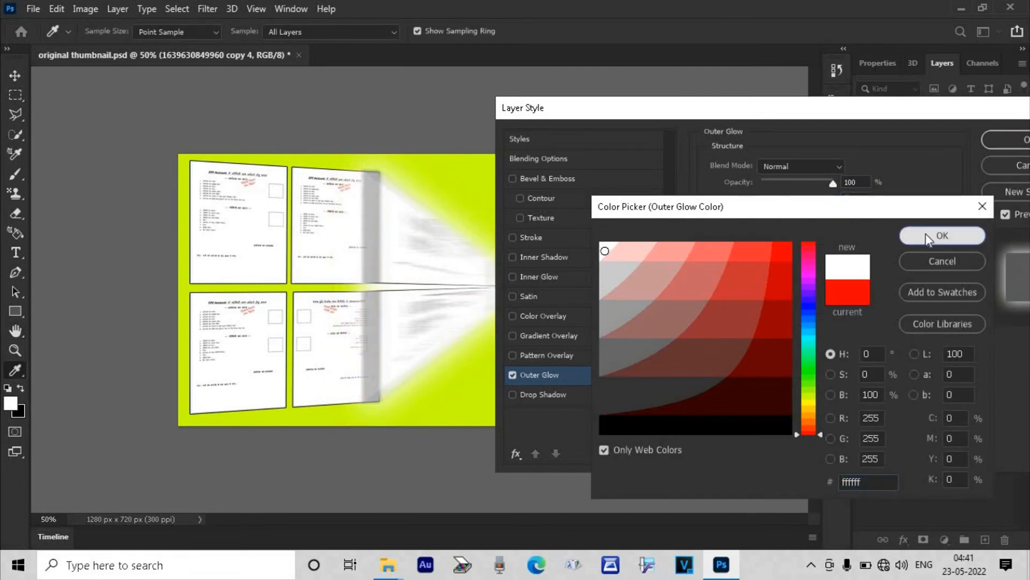
{"action": "mouse_move", "coordinate": [788, 297]}
{"action": "left_mouse_down"}
{"action": "mouse_move", "coordinate": [820, 289]}
{"action": "mouse_move", "coordinate": [797, 293]}
{"action": "left_mouse_up"}
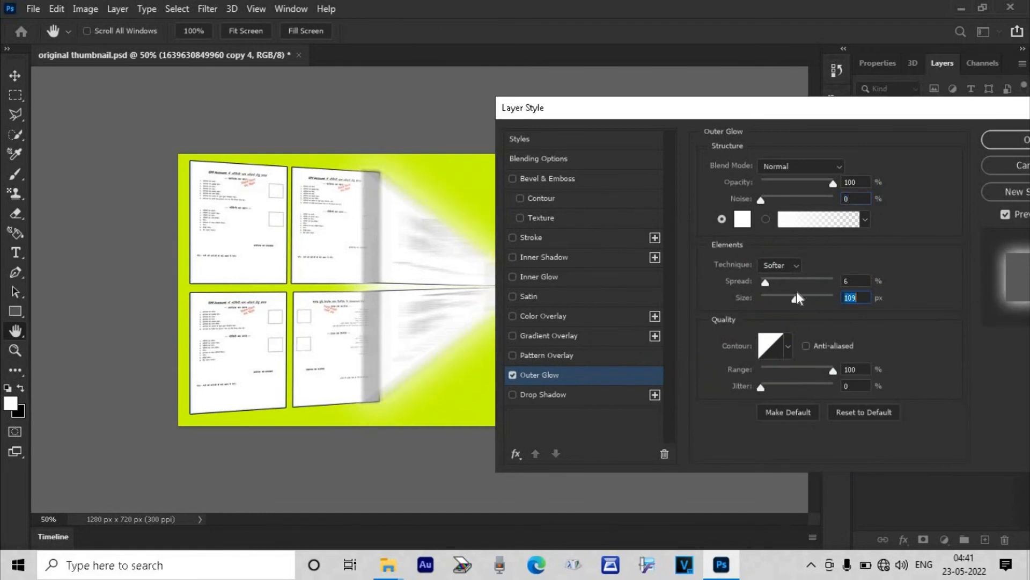
{"action": "left_click", "coordinate": [1005, 141]}
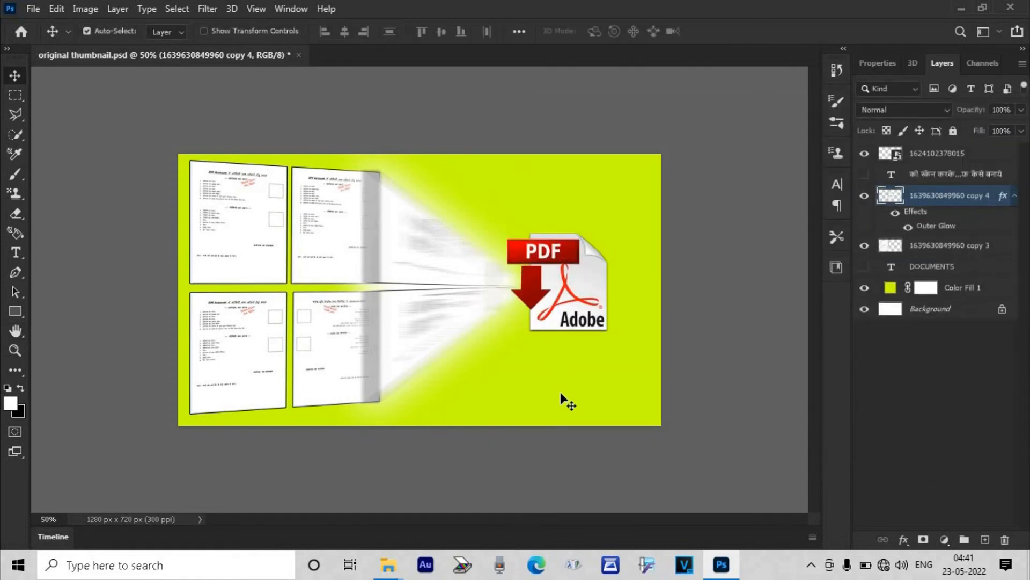
Scale the PDF icon up slightly at the funnel's narrow end and apply the transform
{"action": "left_click", "coordinate": [562, 304]}
{"action": "key", "text": "ctrl"}
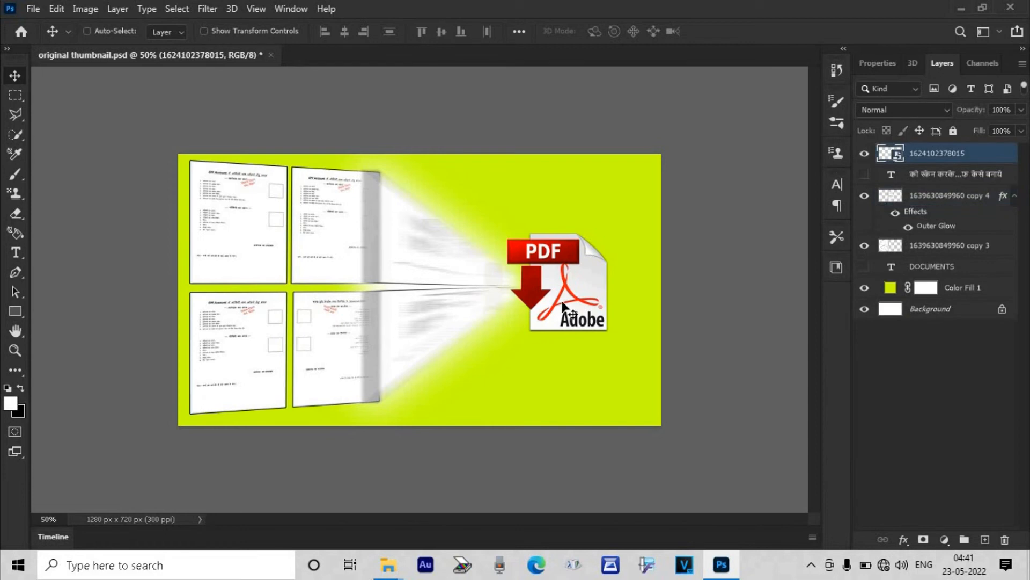
{"action": "key", "text": "ctrl+t"}
{"action": "mouse_move", "coordinate": [619, 281]}
{"action": "left_mouse_down"}
{"action": "mouse_move", "coordinate": [638, 281]}
{"action": "mouse_move", "coordinate": [628, 279]}
{"action": "left_mouse_up"}
{"action": "key", "text": "Return"}
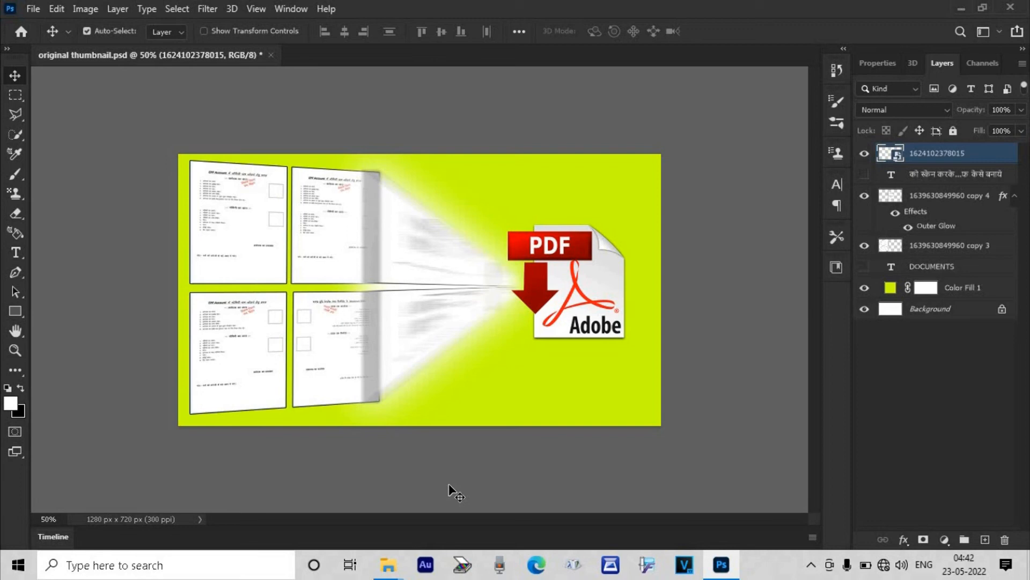
Save the layered design in Photoshop format over the existing original thumbnail file in the 25 SCAN TO PDF folder
{"action": "mouse_move", "coordinate": [389, 569]}
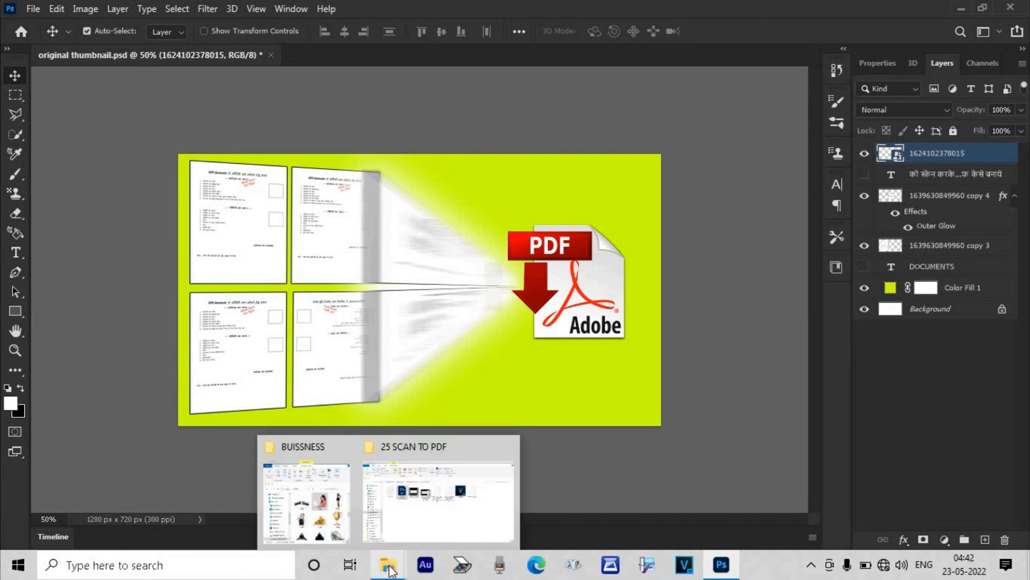
{"action": "left_click", "coordinate": [556, 478]}
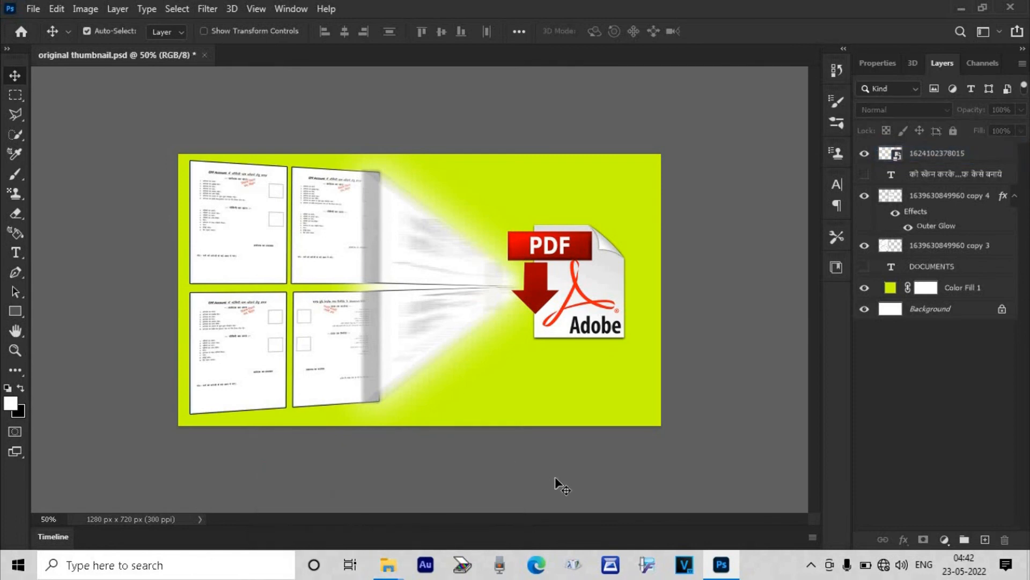
{"action": "key", "text": "ctrl"}
{"action": "key", "text": "ctrl+shift+s"}
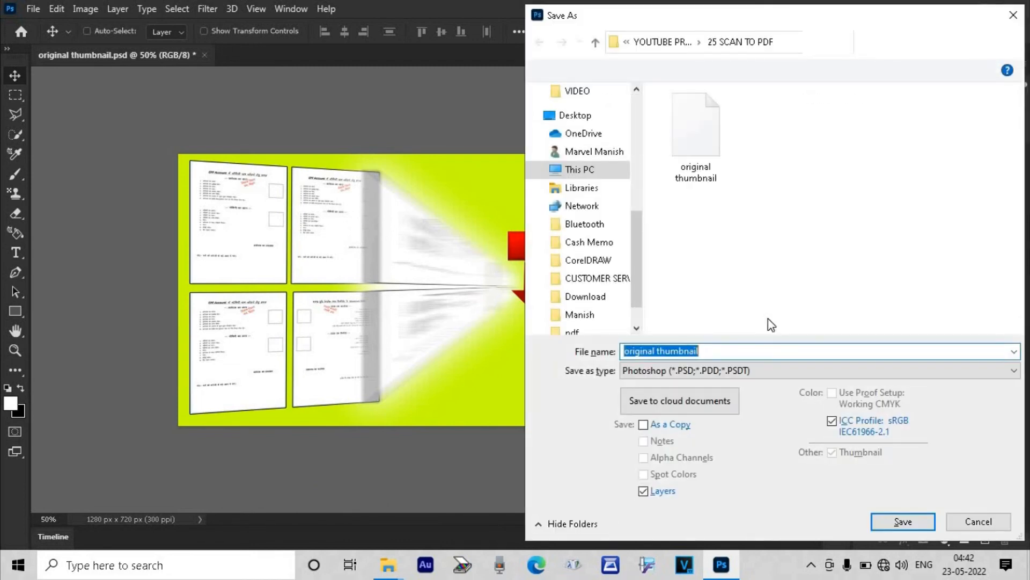
{"action": "double_click", "coordinate": [702, 142]}
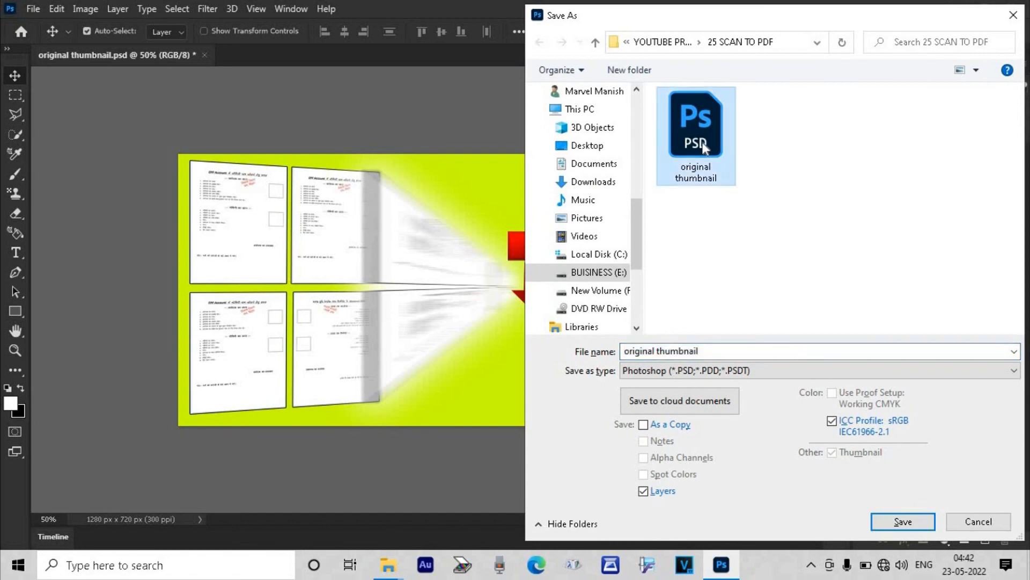
{"action": "key", "text": "Return"}
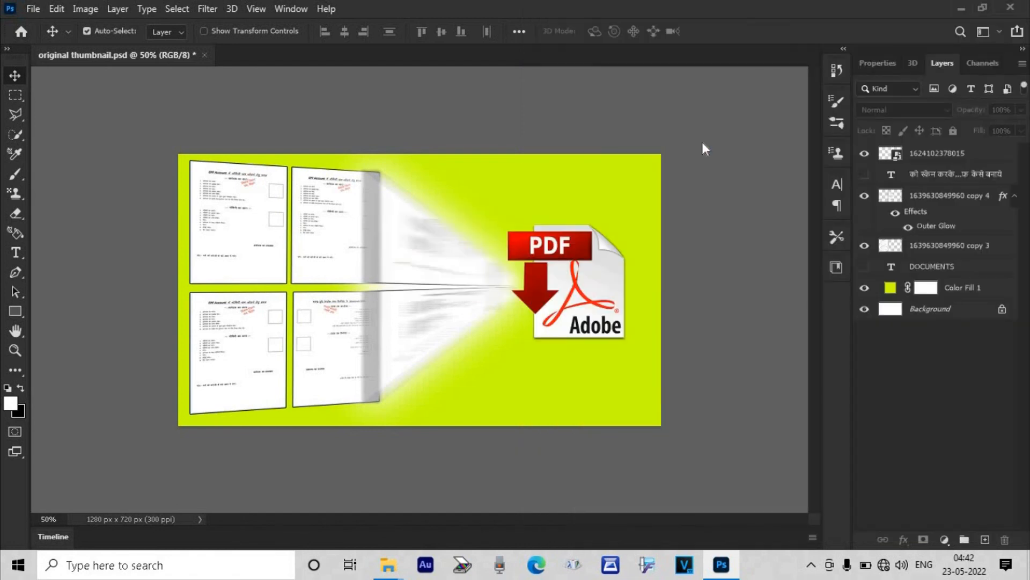
{"action": "key", "text": "Return"}
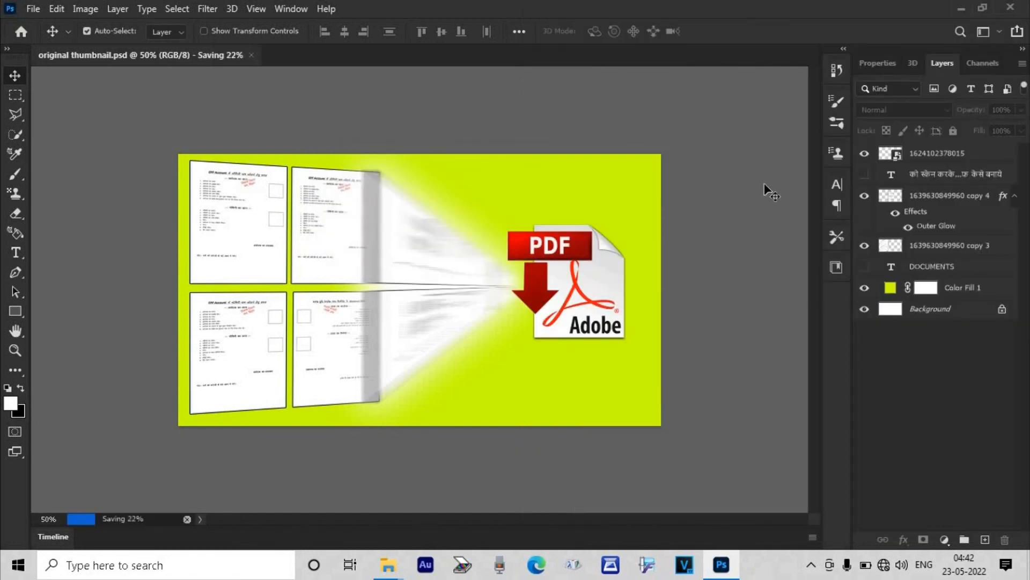
Change the Color Fill 1 background layer to dark purple, colour 330033
{"action": "left_click", "coordinate": [890, 290]}
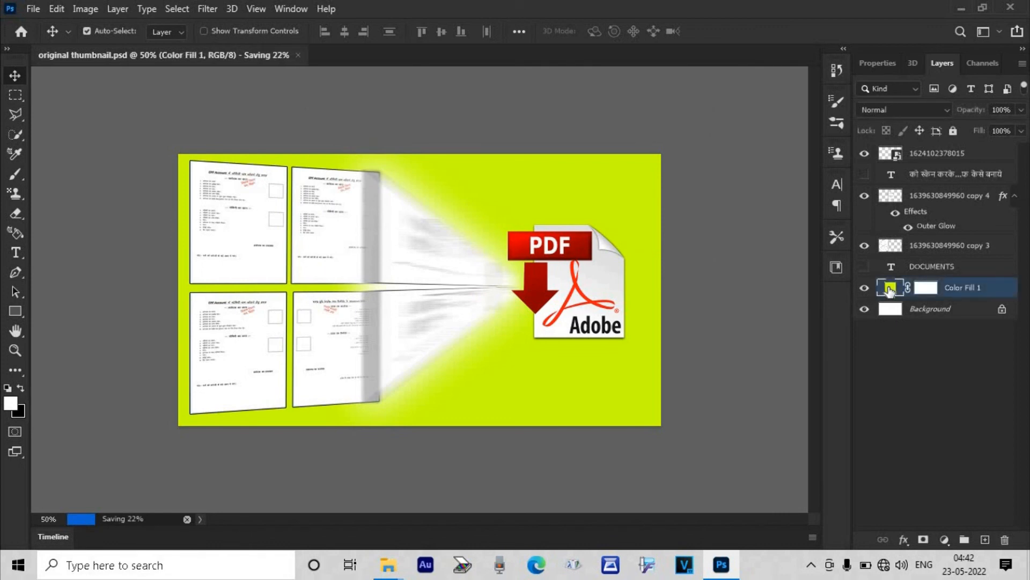
{"action": "double_click", "coordinate": [890, 289]}
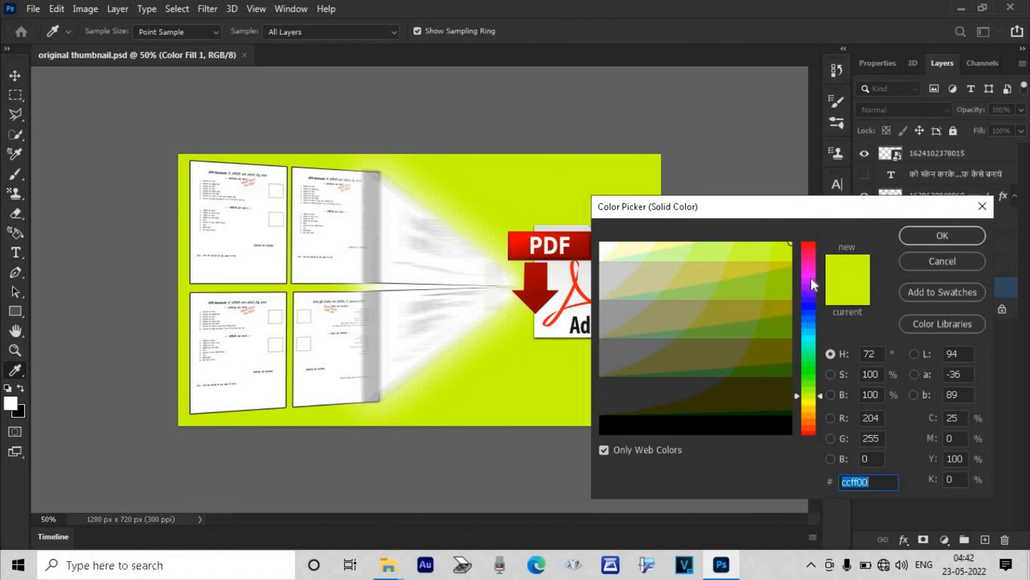
{"action": "left_click", "coordinate": [811, 278]}
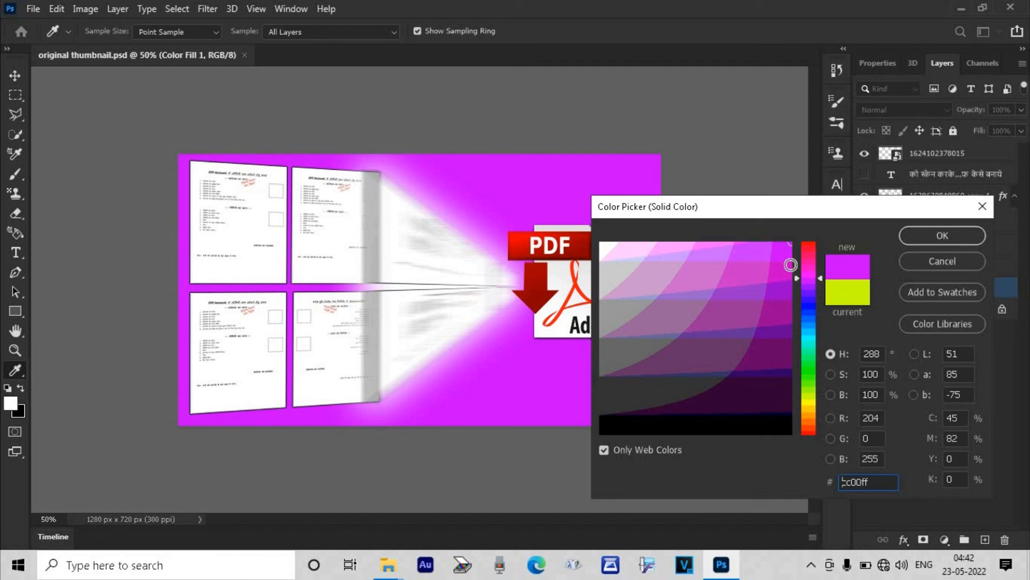
{"action": "left_click", "coordinate": [785, 263]}
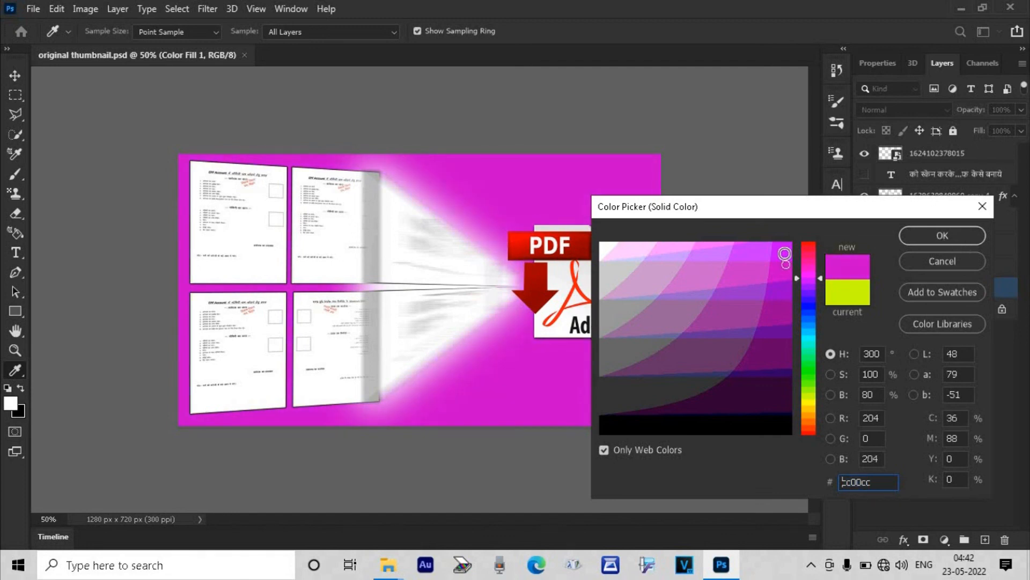
{"action": "left_click", "coordinate": [785, 255]}
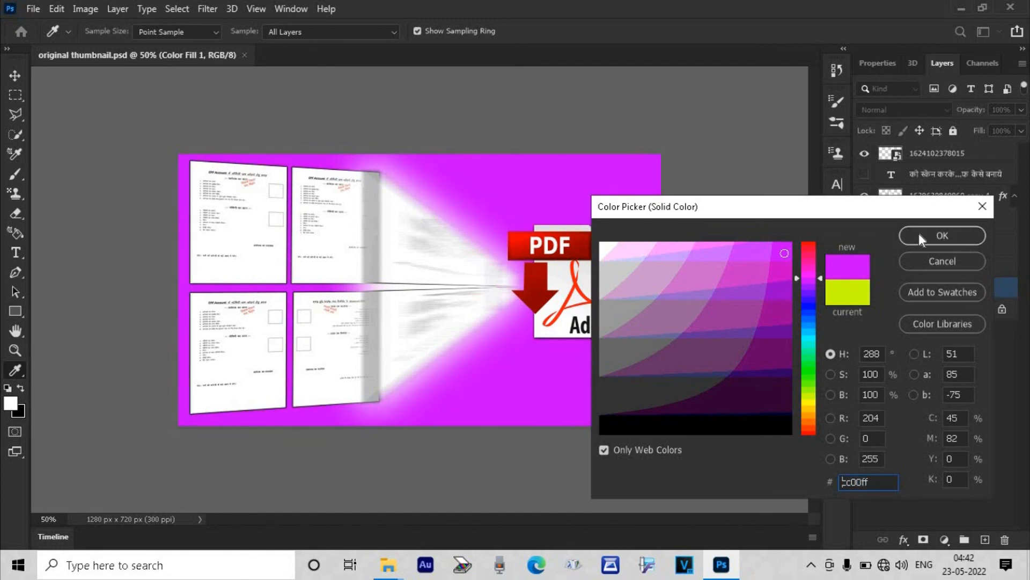
{"action": "left_click", "coordinate": [762, 389]}
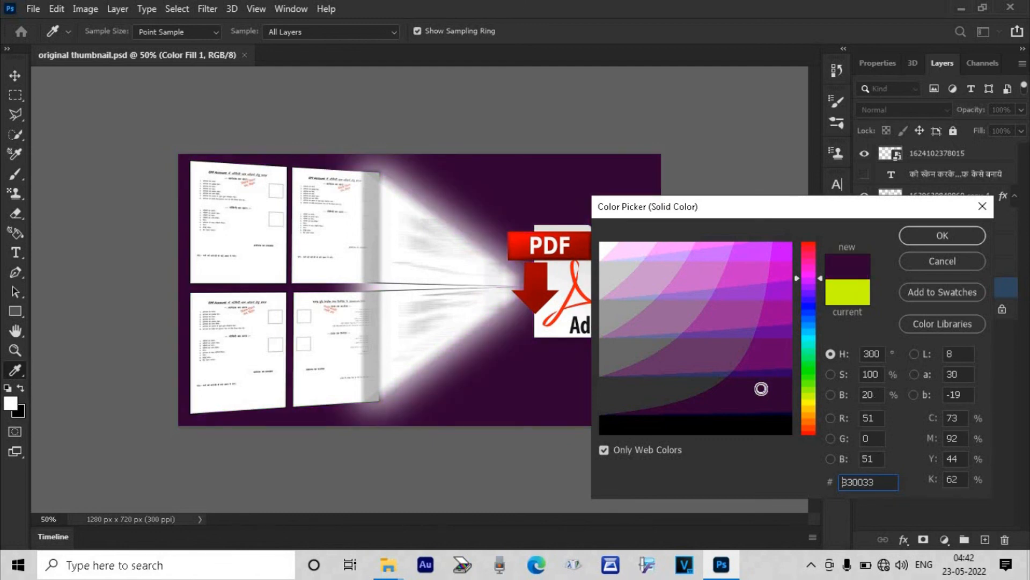
{"action": "left_click", "coordinate": [932, 232]}
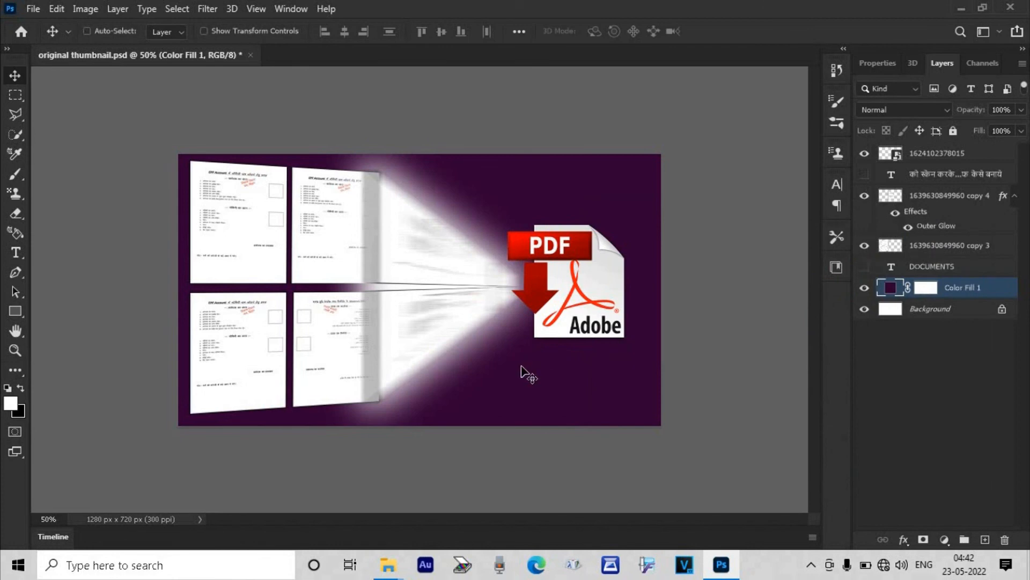
Save the recoloured design plus a JPEG copy named original thumbnail in the 25 SCAN TO PDF folder, and close the document
{"action": "key", "text": "ctrl+s"}
{"action": "key", "text": "ctrl+shift+s"}
{"action": "left_click", "coordinate": [718, 370]}
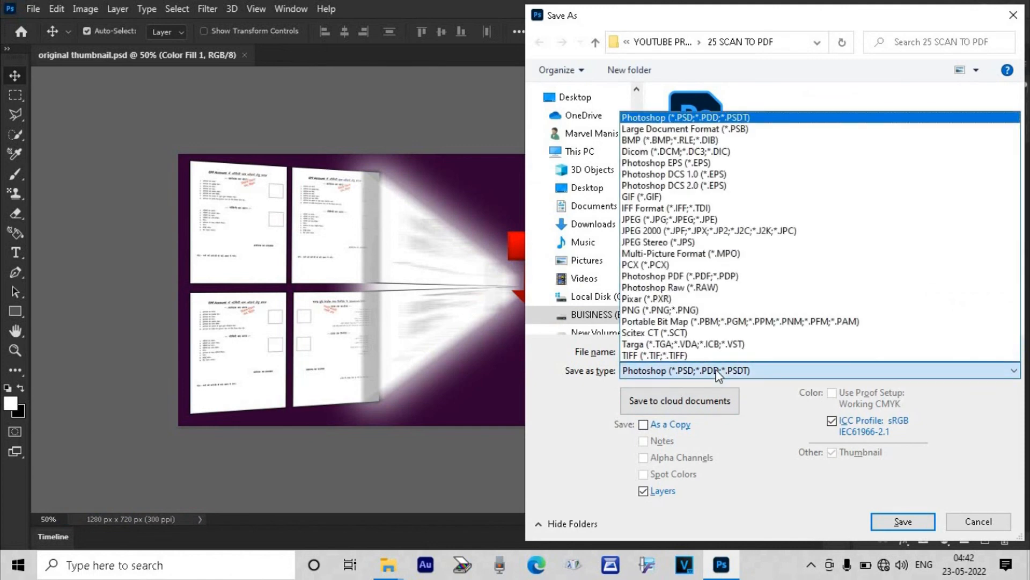
{"action": "left_click", "coordinate": [743, 220]}
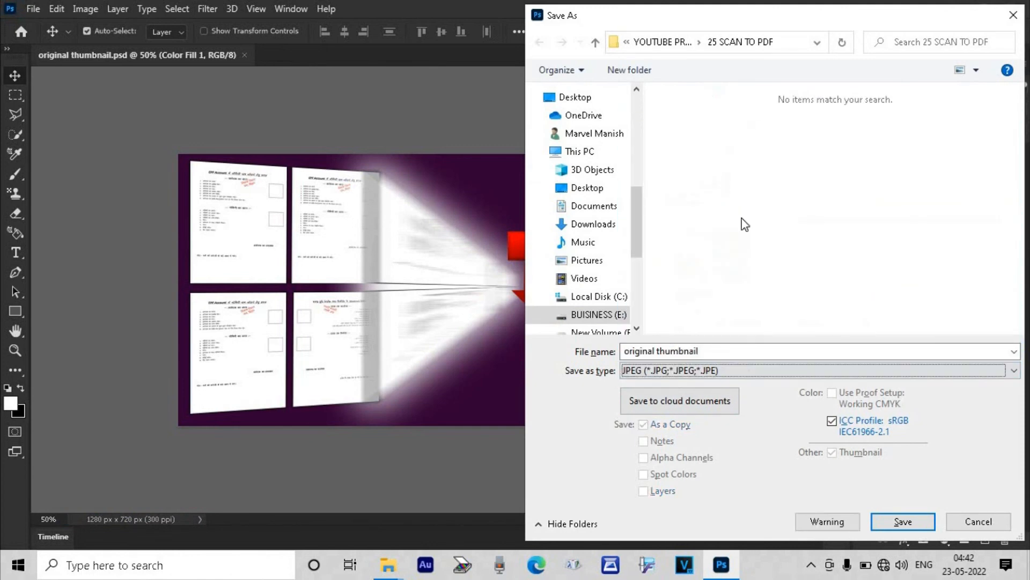
{"action": "key", "text": "Return"}
{"action": "key", "text": "Return"}
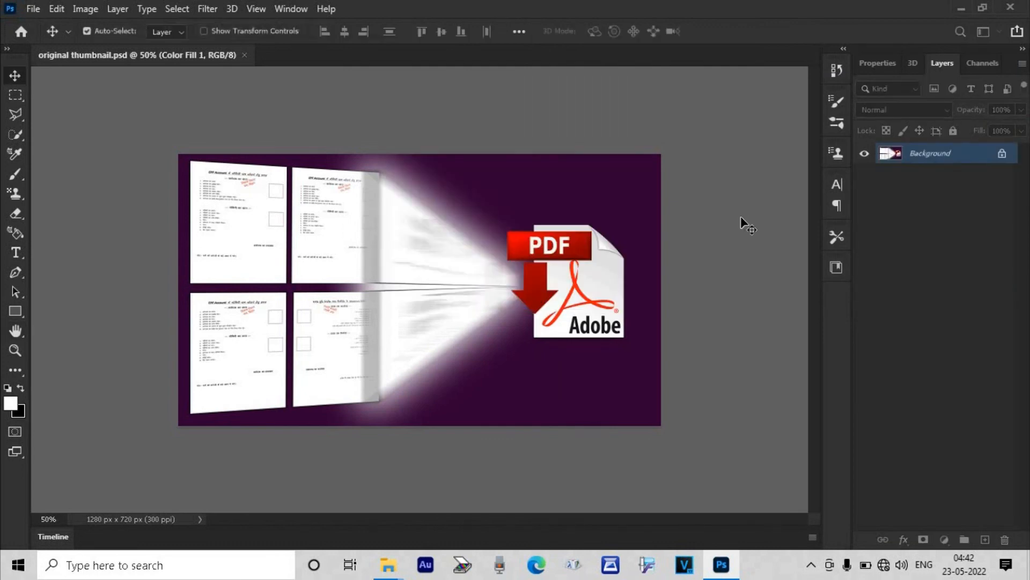
{"action": "left_click", "coordinate": [244, 54]}
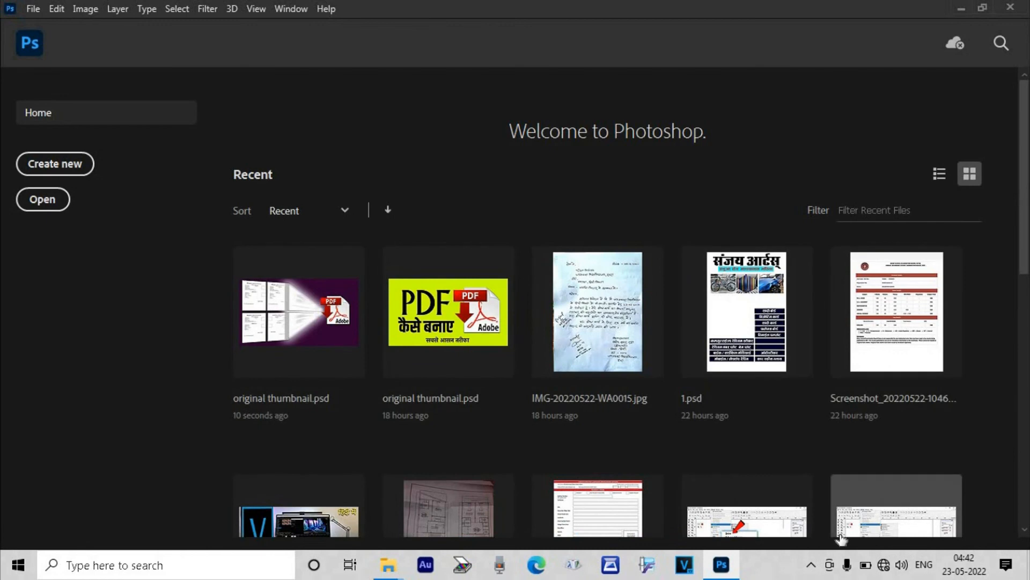
{"action": "left_click", "coordinate": [811, 566]}
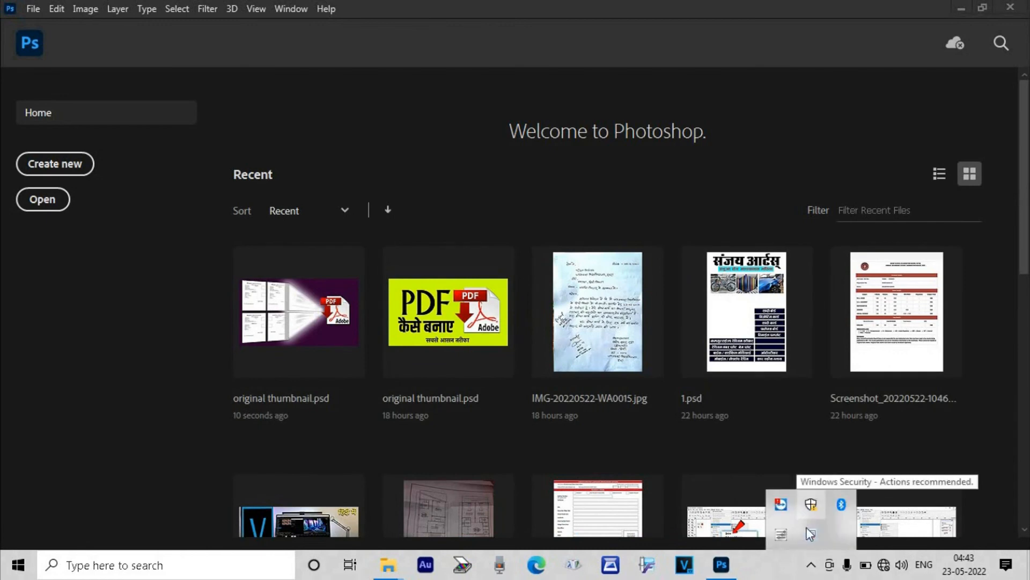